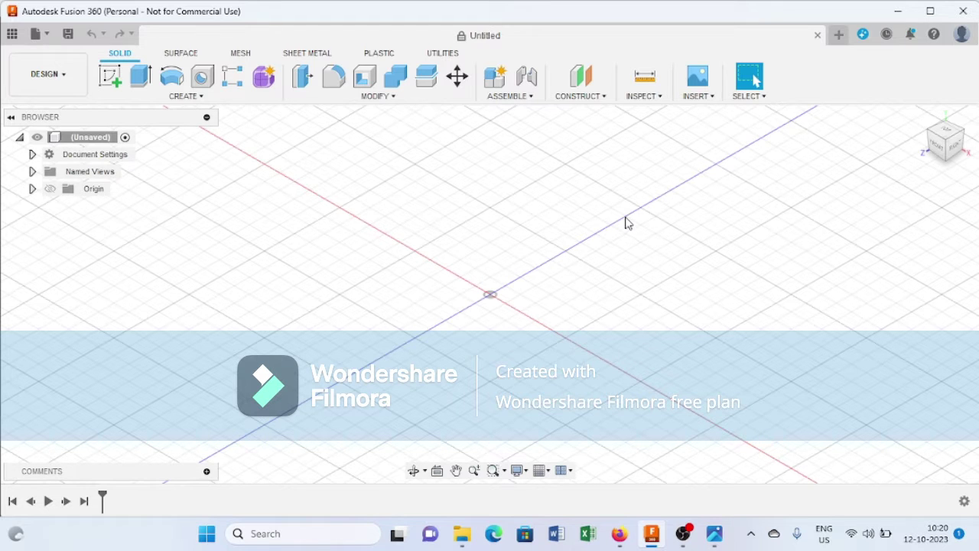
Bring the ASTM D638-14 specimen drawing to the front in Photos
click(715, 541)
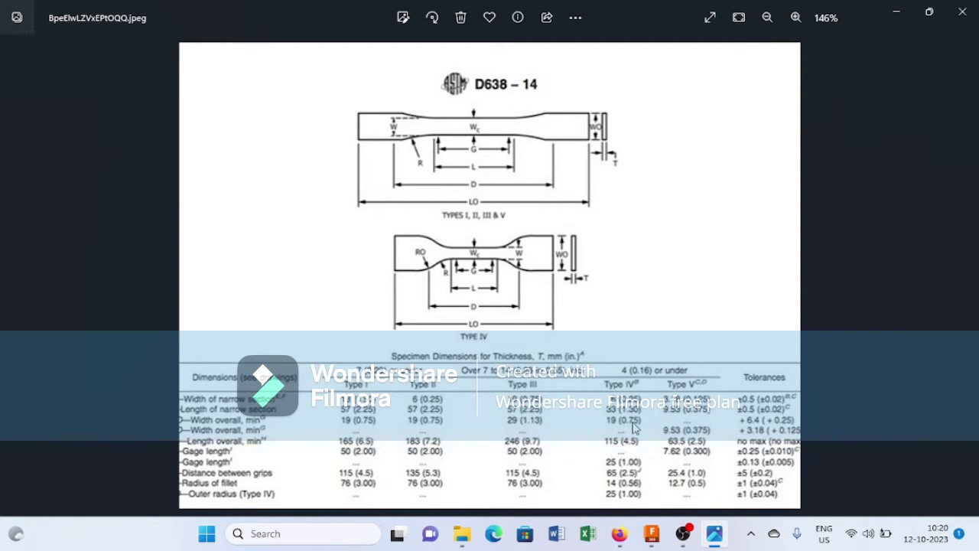
Minimize the D638 drawing to return to the empty Fusion 360 design
click(898, 15)
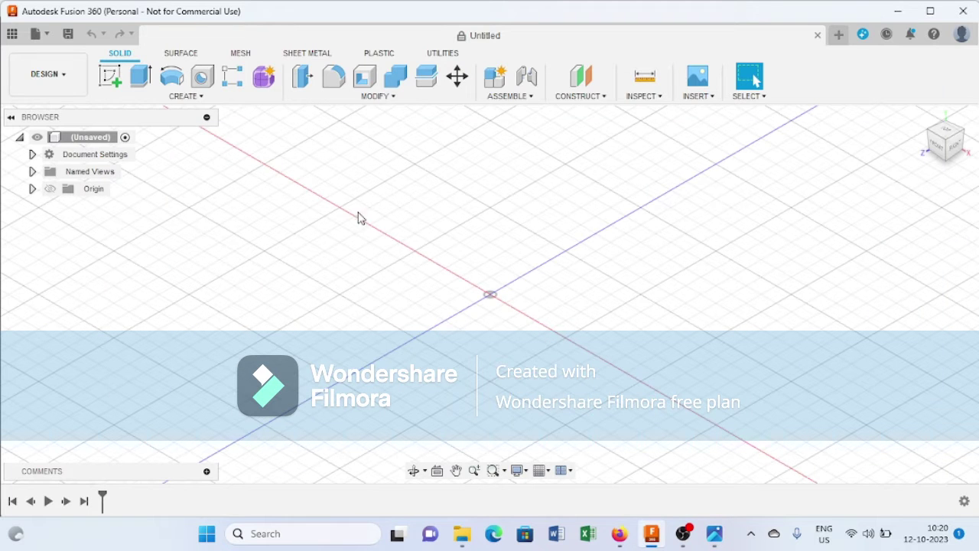
Start a sketch on the XY plane and begin a center rectangle at the origin
click(117, 84)
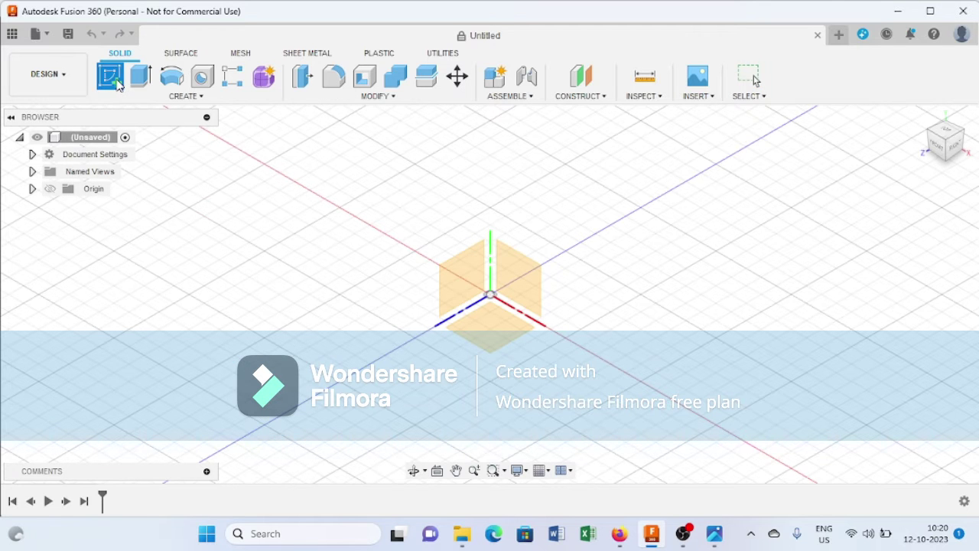
click(508, 339)
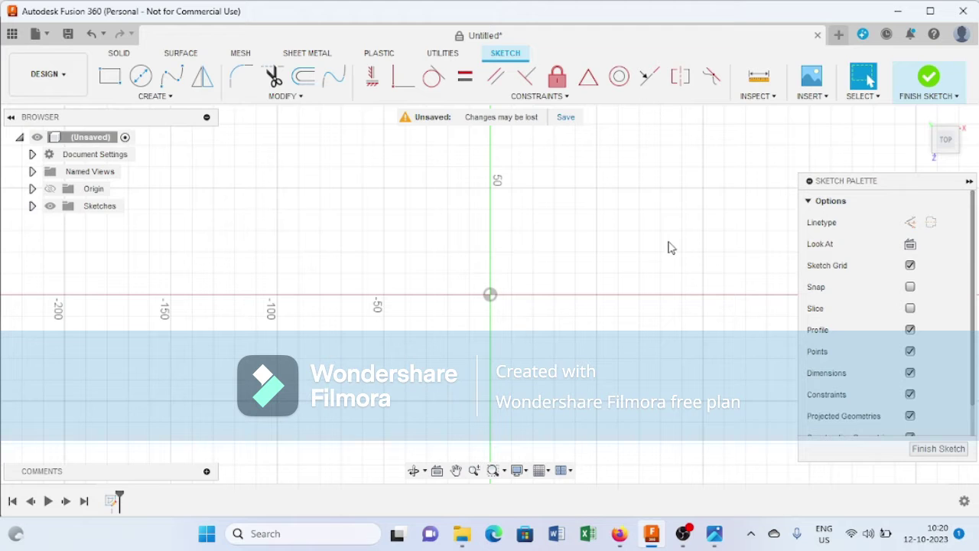
click(182, 98)
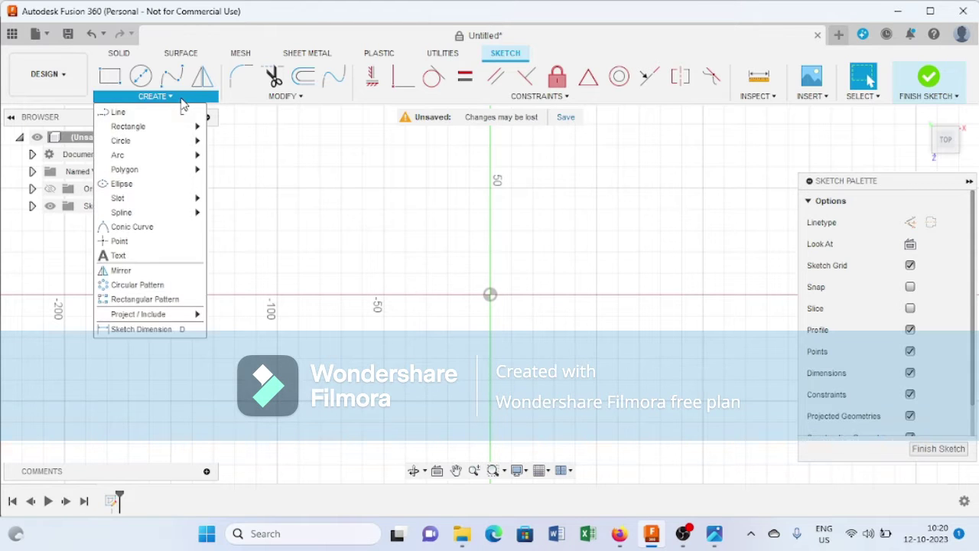
mouse_move(170, 129)
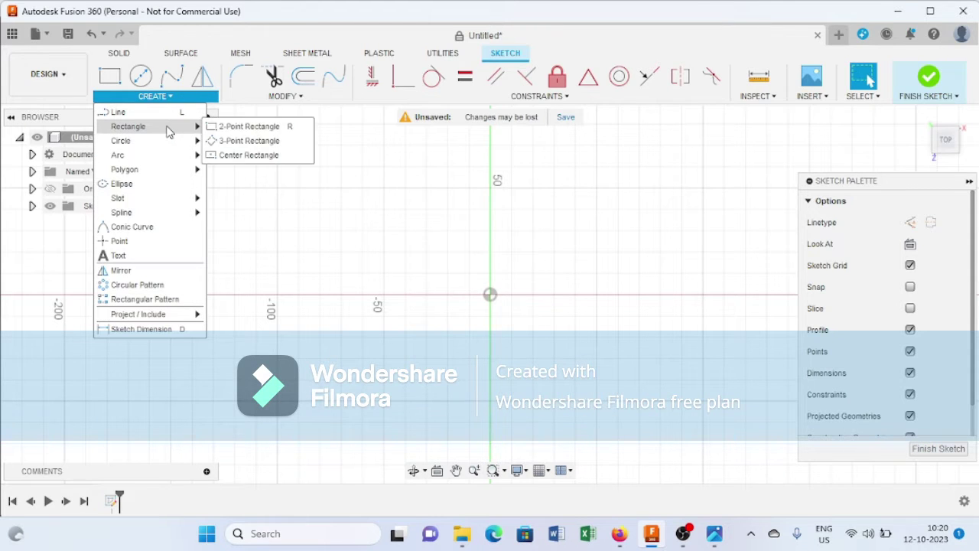
click(246, 155)
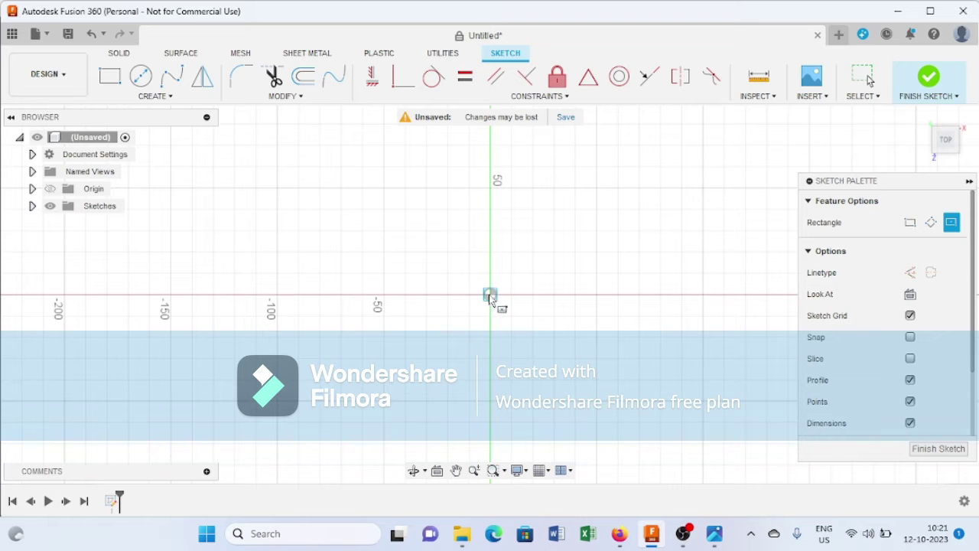
click(489, 295)
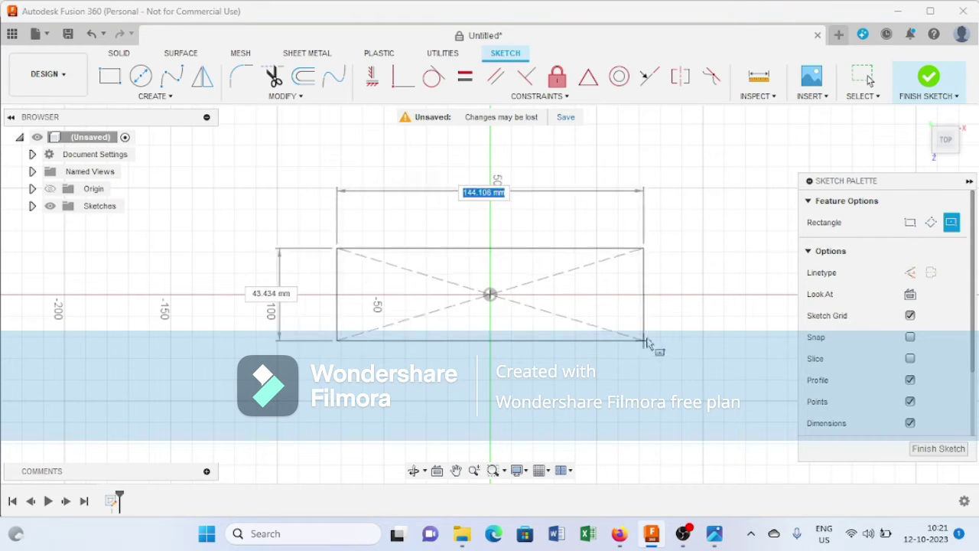
Size the rectangle 115 × 19 mm, then reopen the D638 reference drawing
text(115)
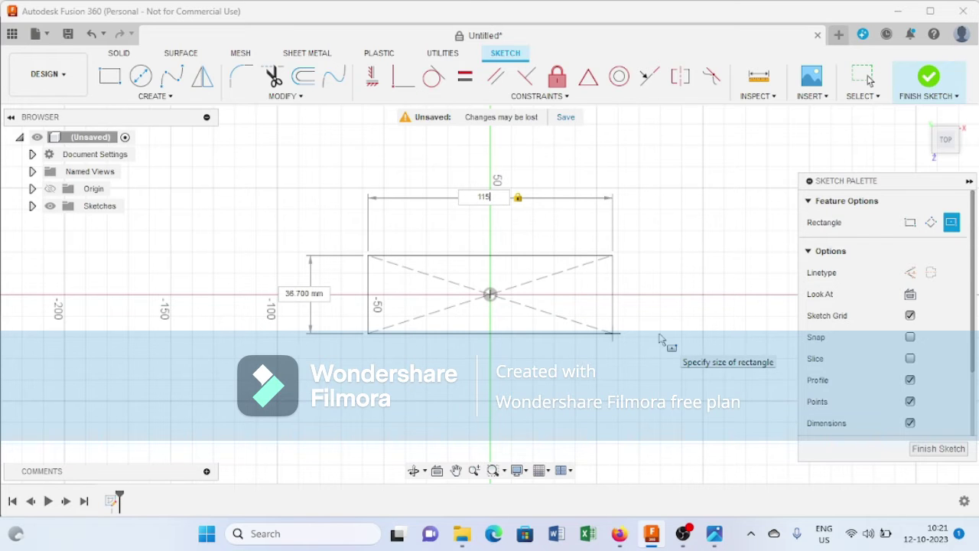
key(Tab)
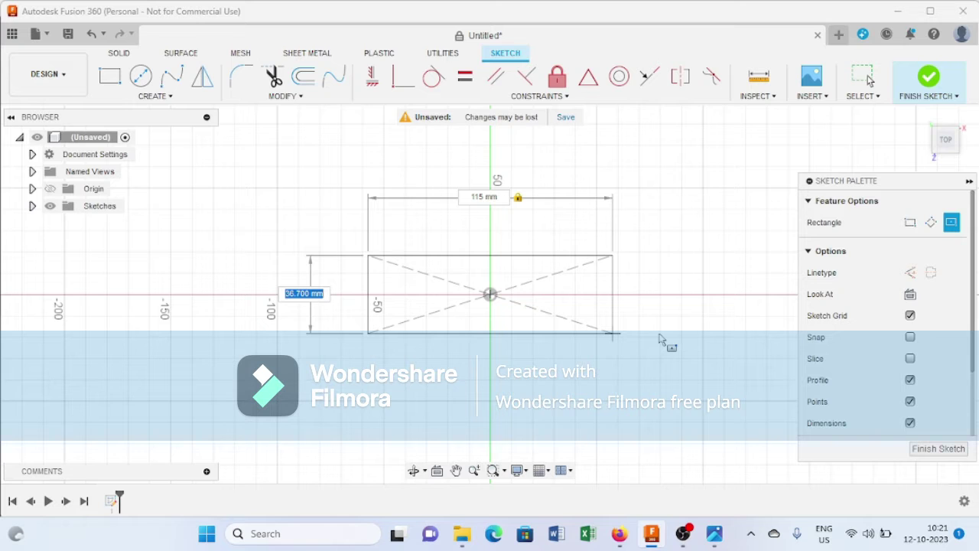
text(19)
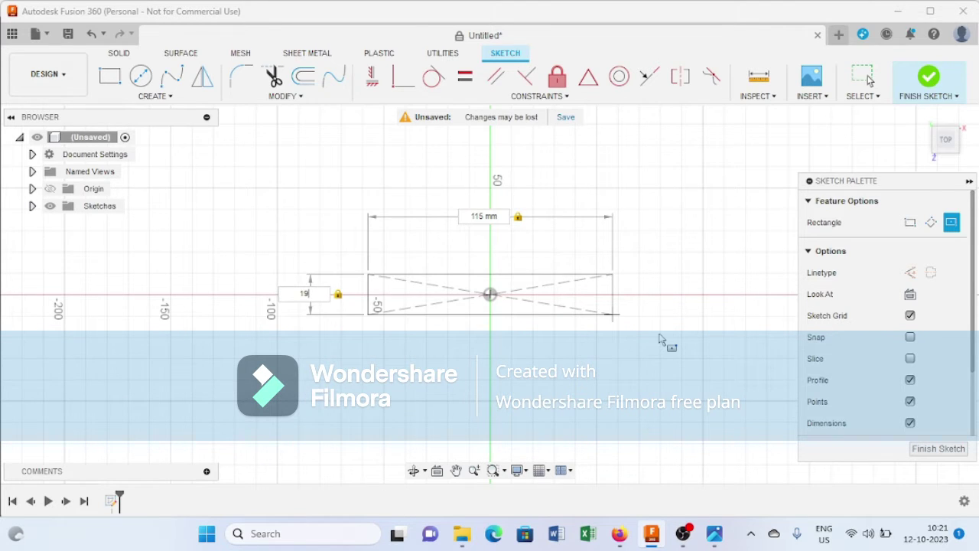
key(Return)
key(Escape)
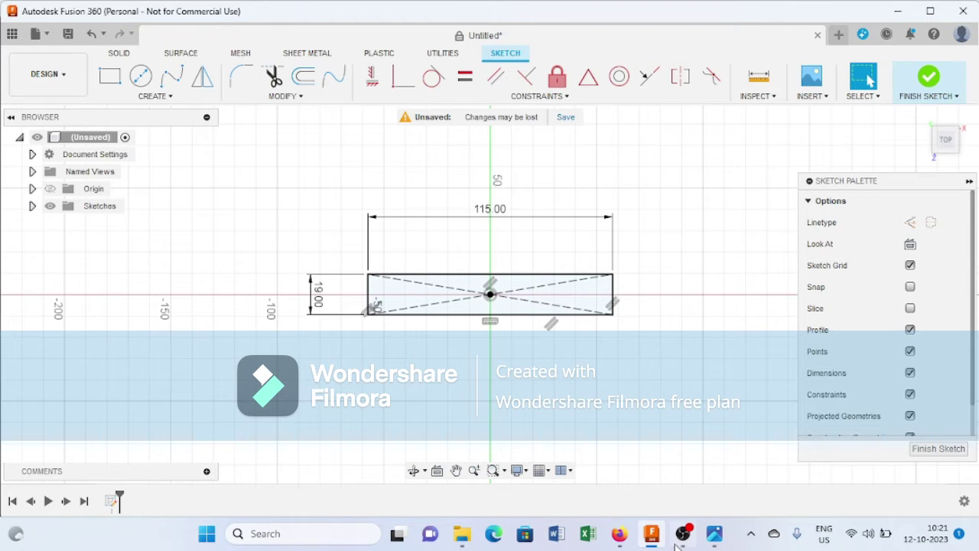
mouse_move(677, 540)
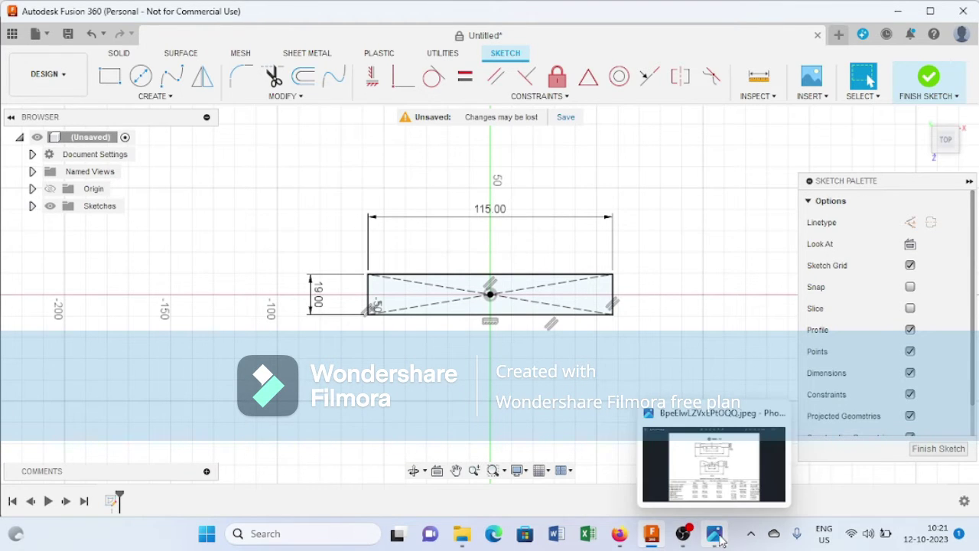
click(713, 465)
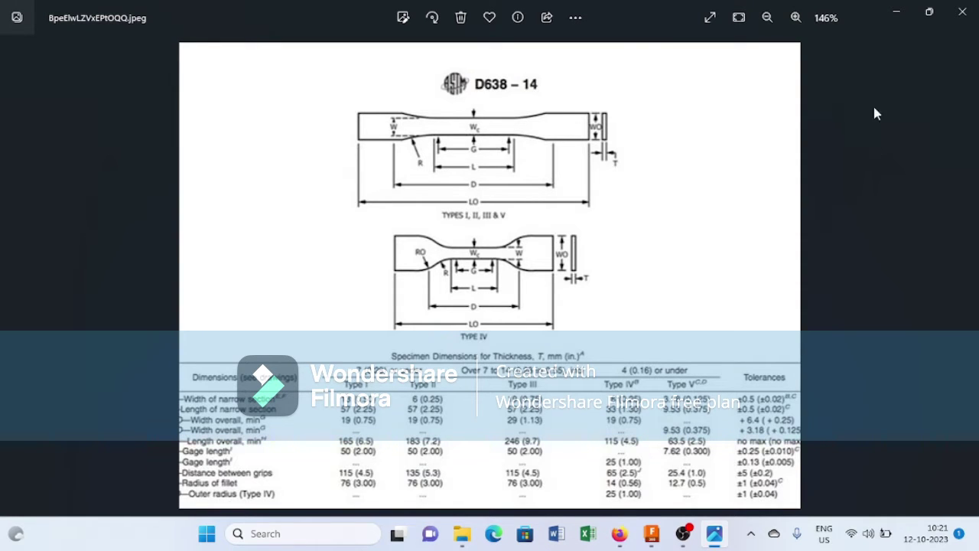
Minimize the D638 drawing to return to the Fusion 360 sketch
click(894, 16)
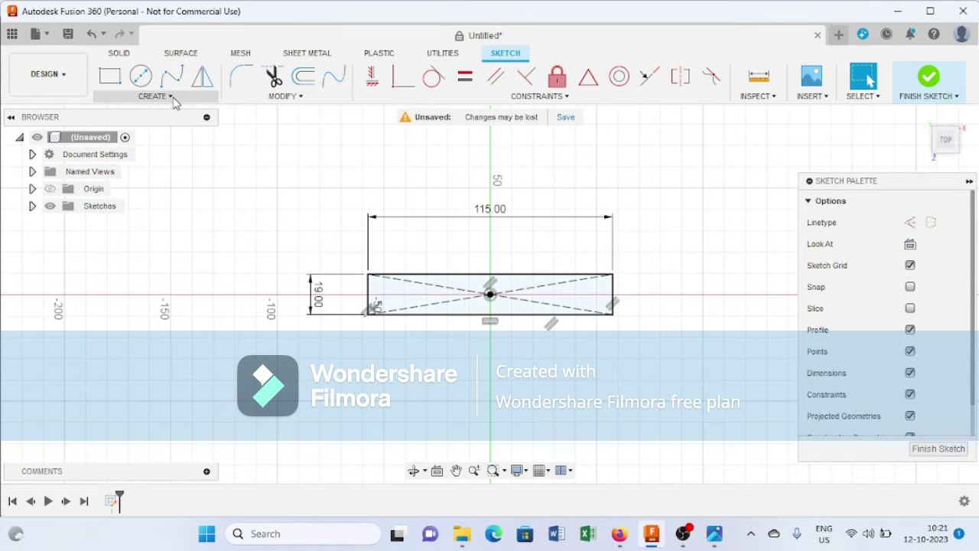
Add a 33 × 6 mm center rectangle at the origin, then reopen the D638 drawing
click(109, 75)
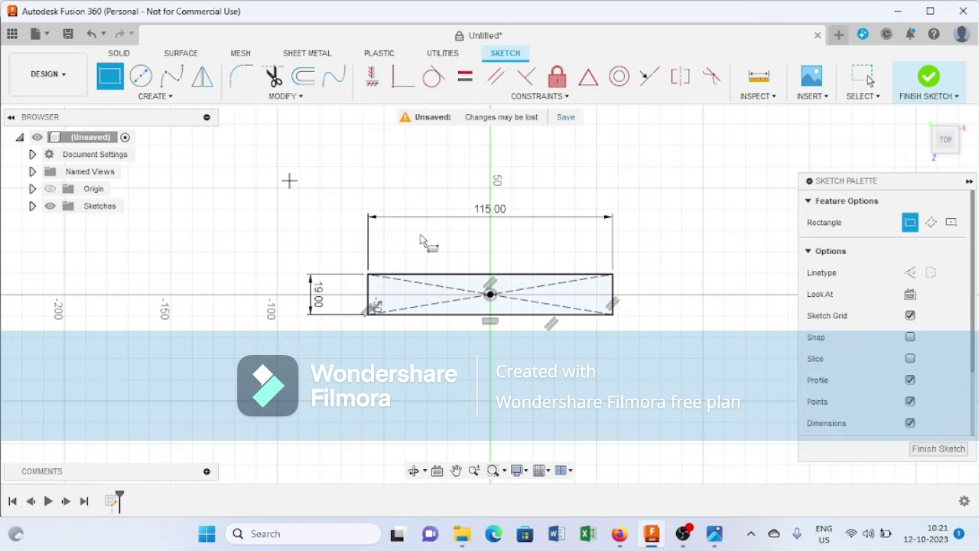
click(953, 223)
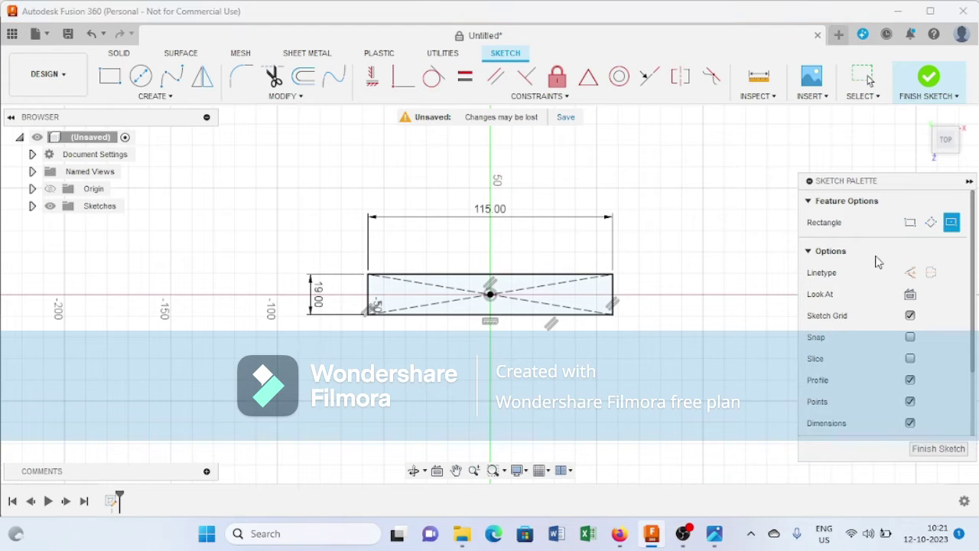
click(490, 295)
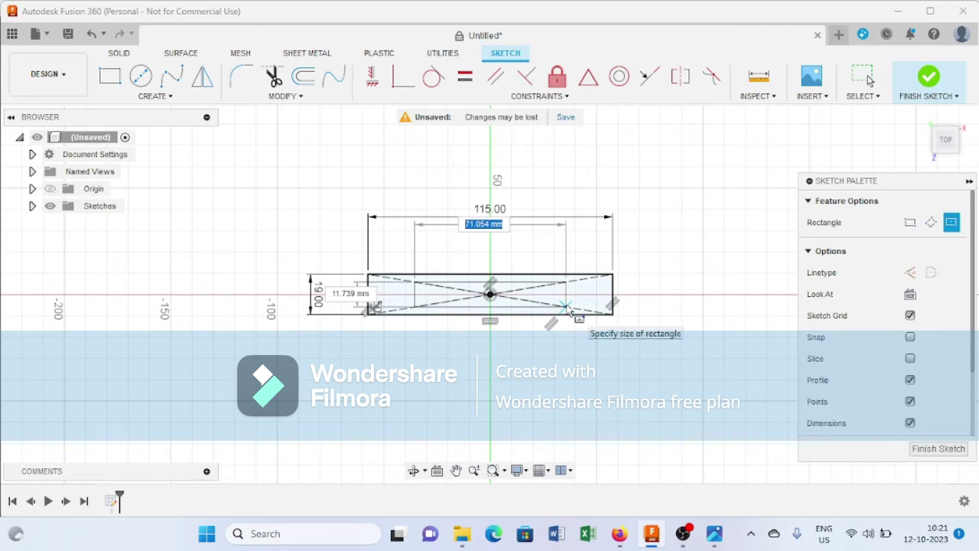
text(33)
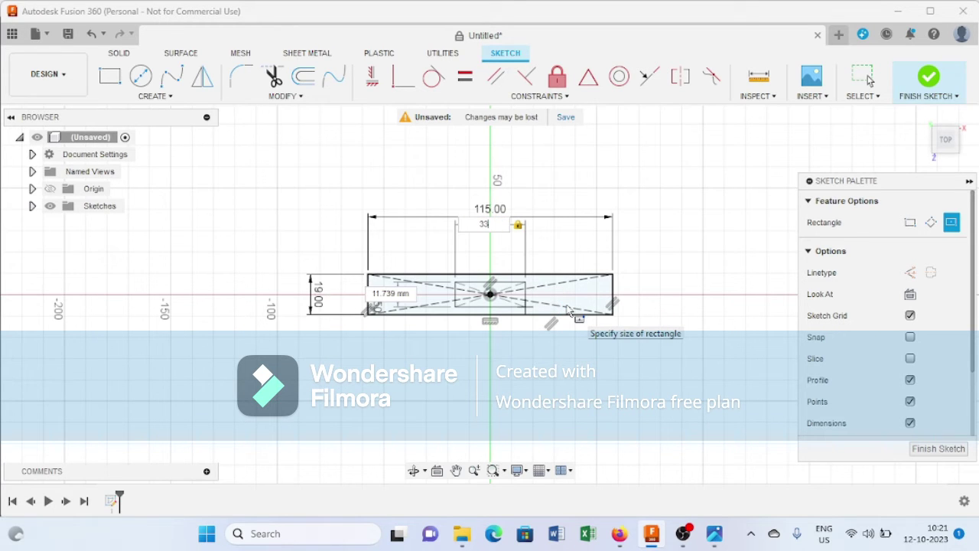
key(Tab)
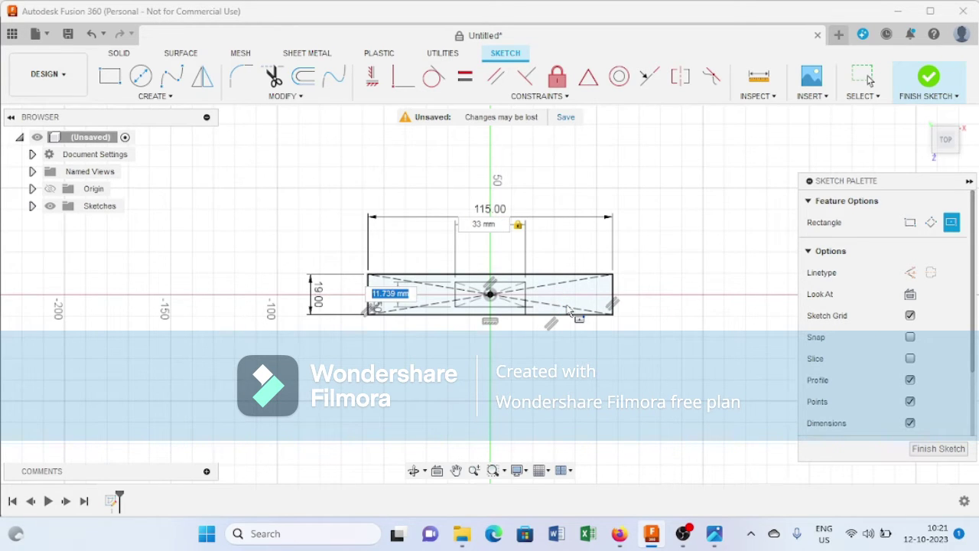
text(6)
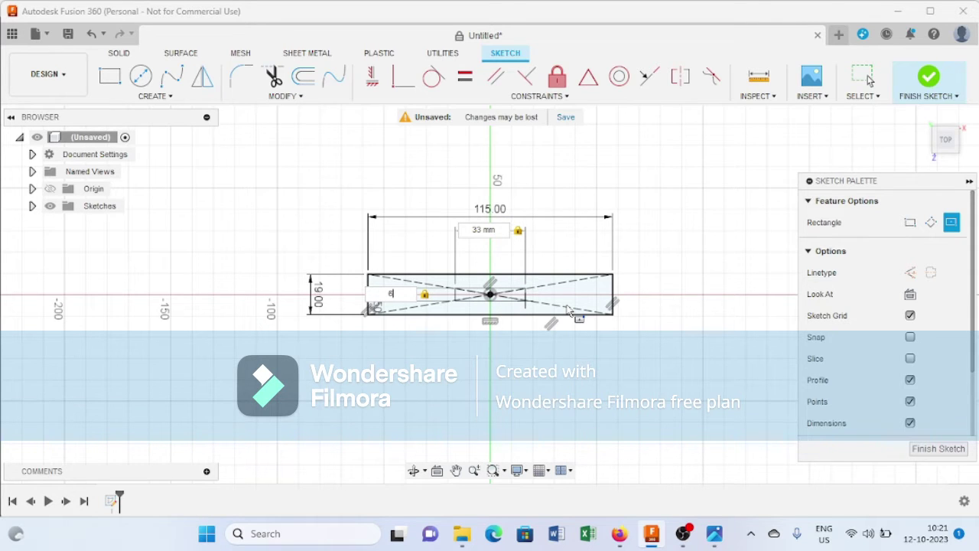
key(Return)
key(Escape)
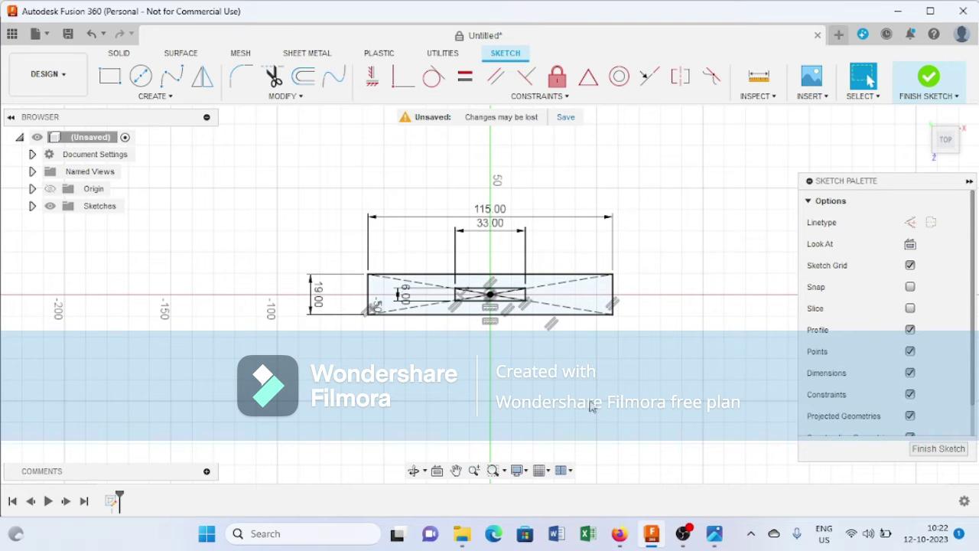
mouse_move(685, 546)
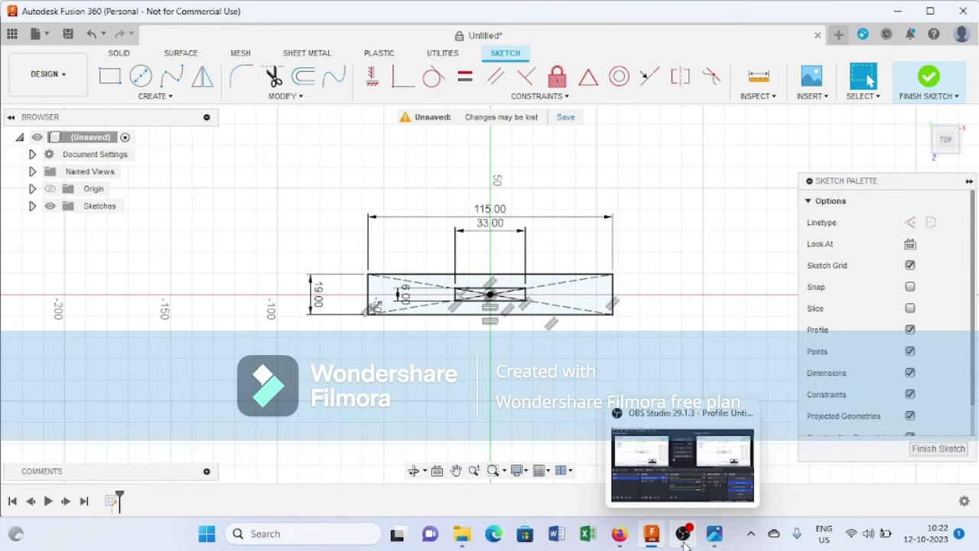
click(714, 533)
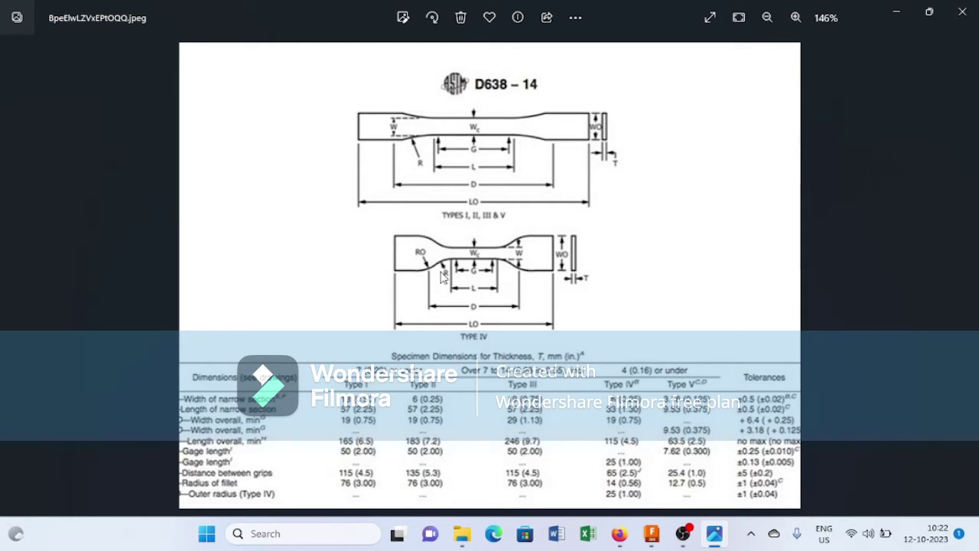
Minimize the D638 drawing to return to the Fusion 360 sketch
click(889, 16)
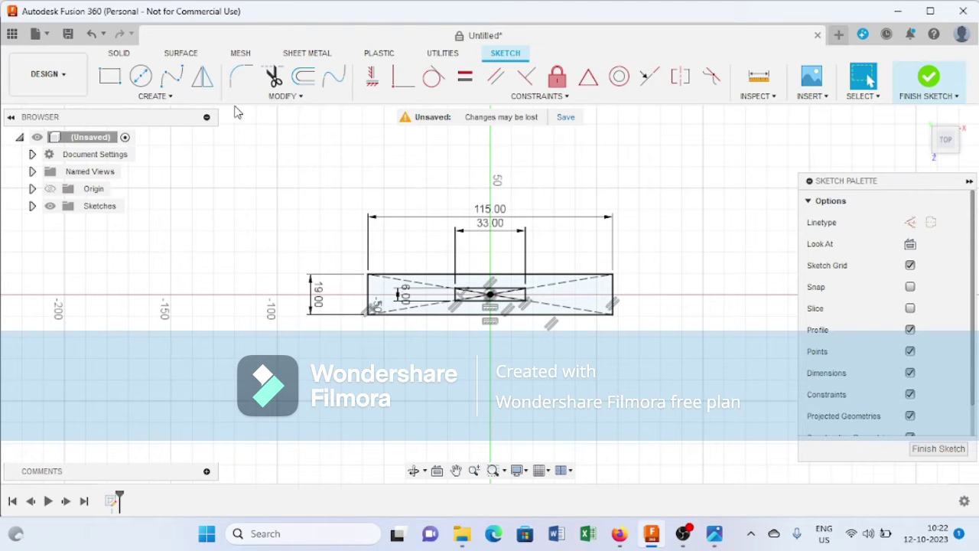
Draw a 14 mm construction line down from the inner rectangle
click(172, 102)
click(111, 110)
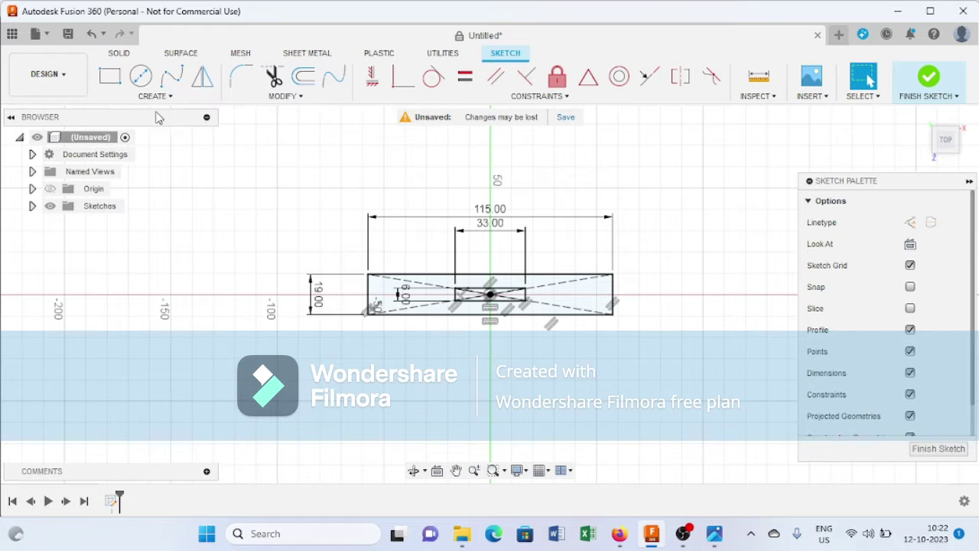
click(909, 222)
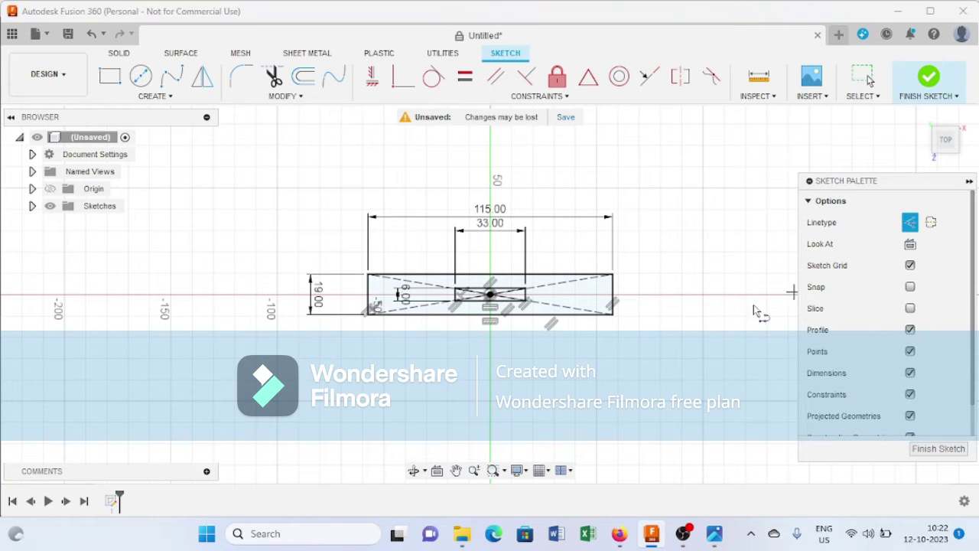
click(458, 306)
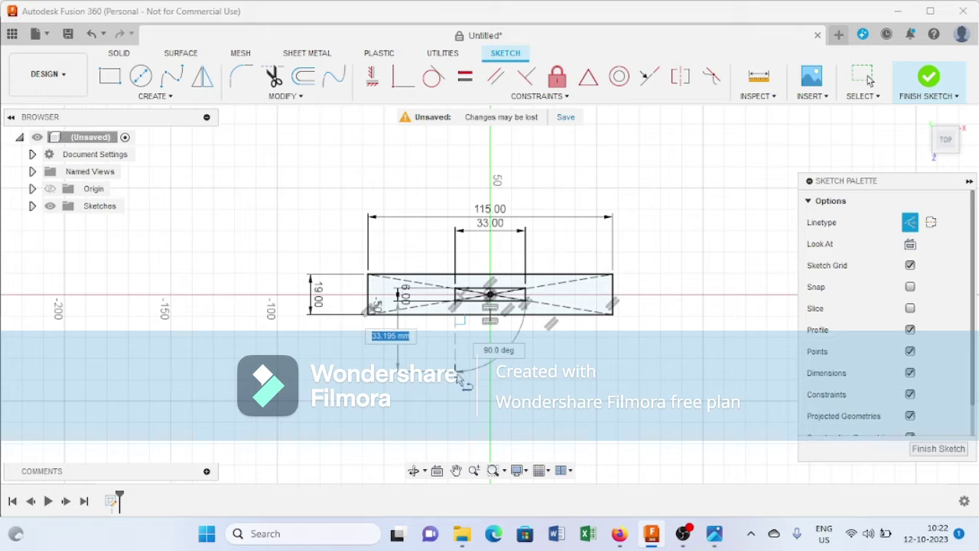
text(14)
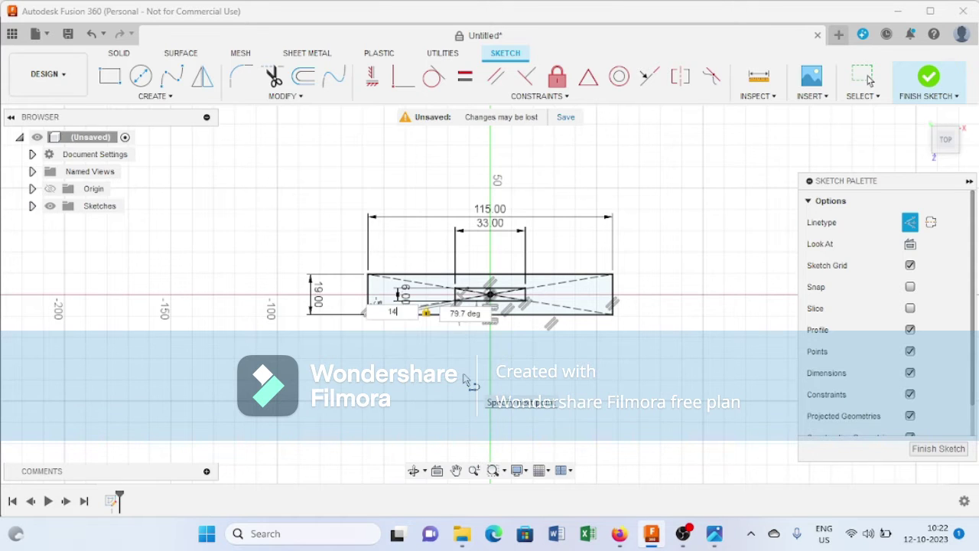
key(Tab)
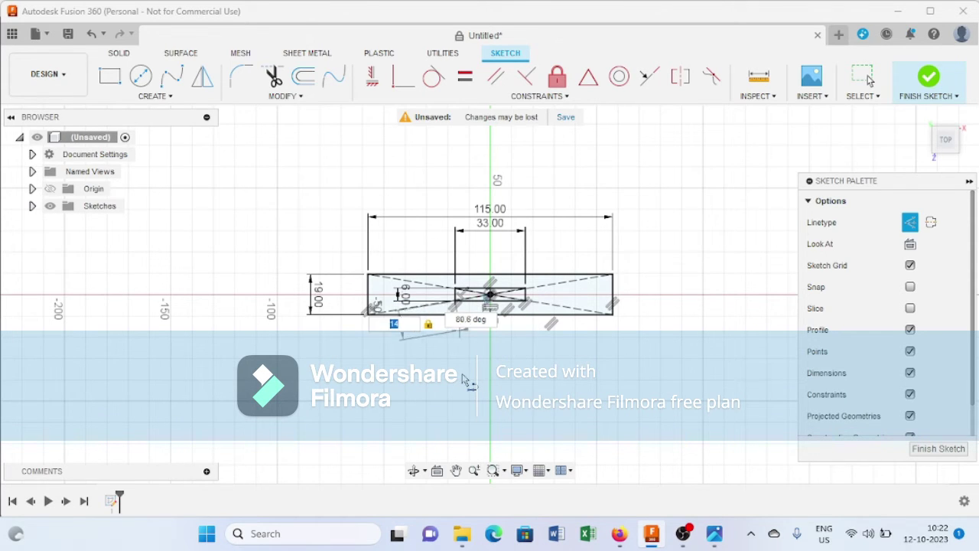
key(Return)
scroll(462, 380, down, 1)
scroll(461, 378, up, 5)
scroll(451, 391, down, 3)
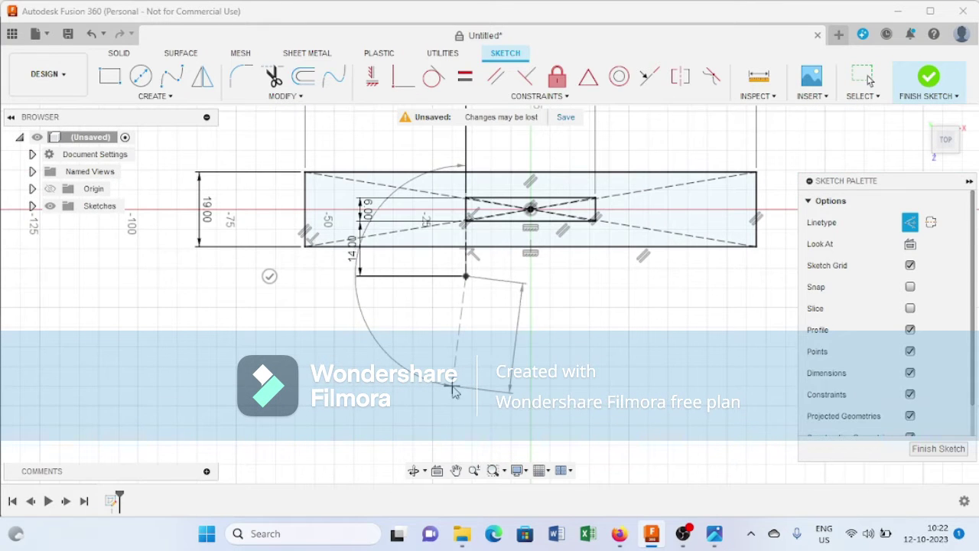
key(Escape)
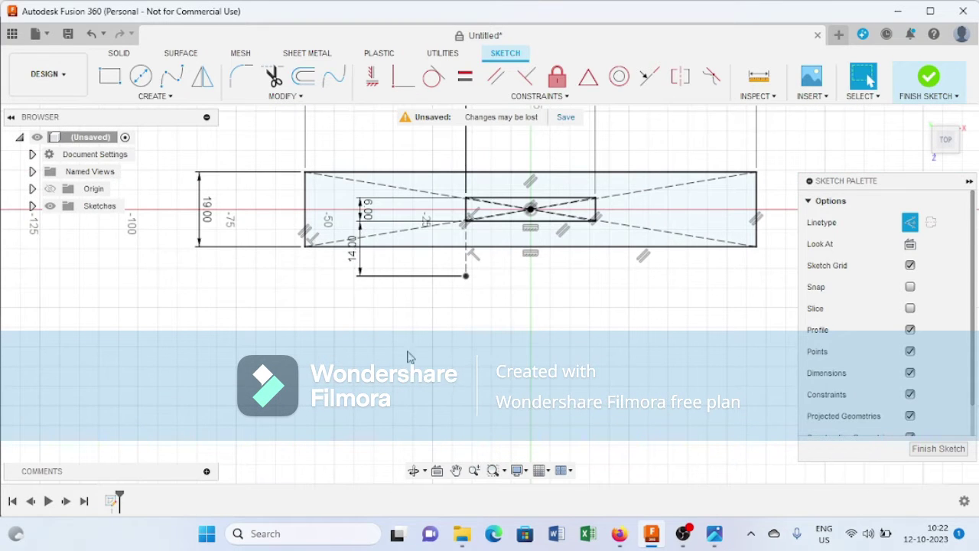
Draw a solid 28 mm circle centred on the line's end, then reopen the D638 drawing
click(142, 77)
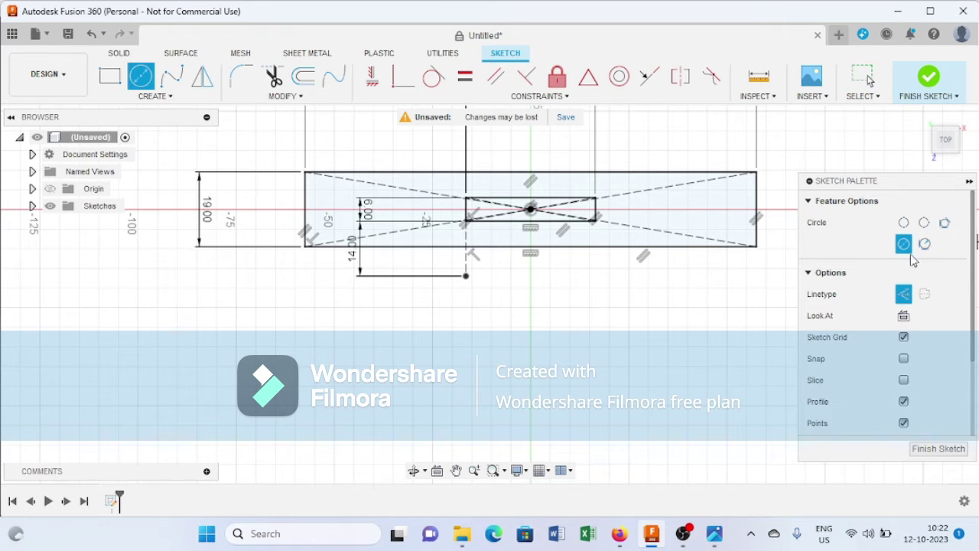
click(904, 293)
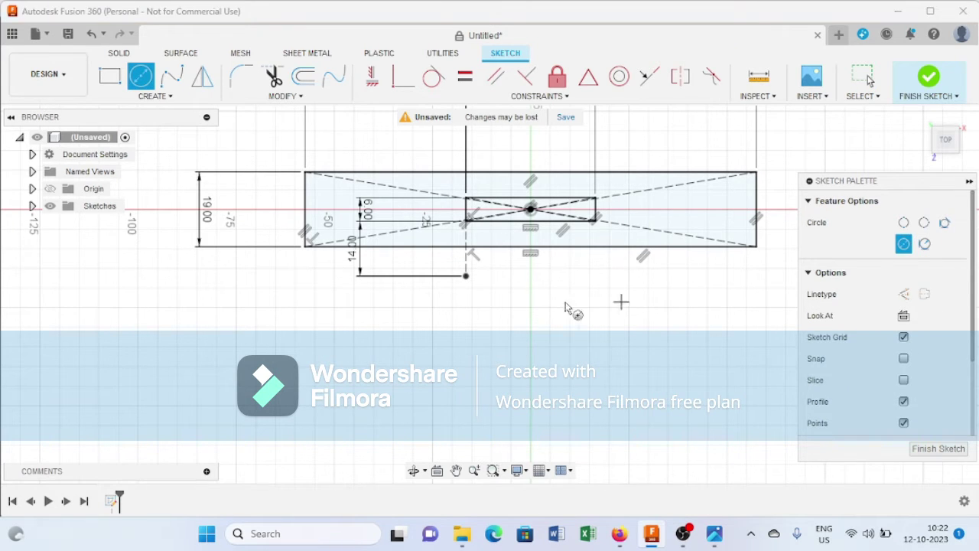
click(466, 275)
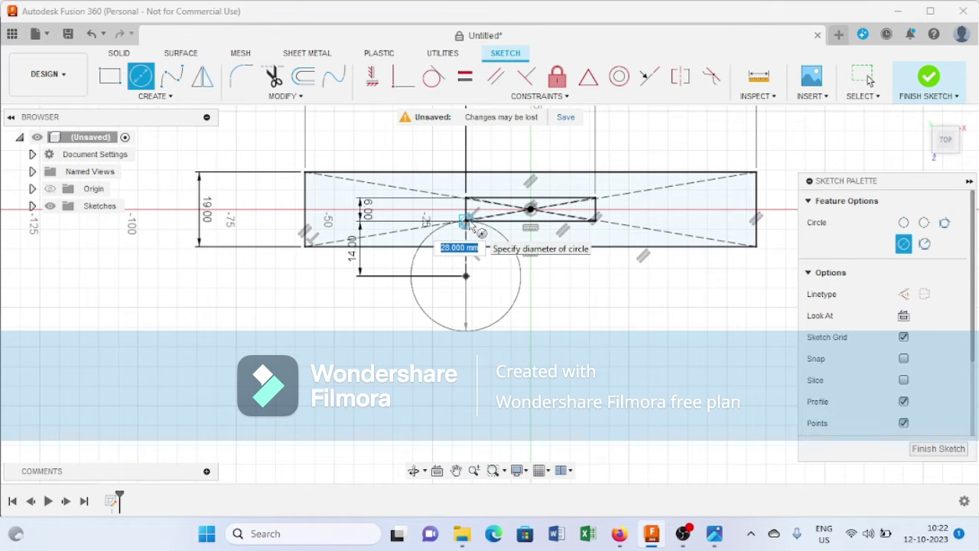
click(467, 222)
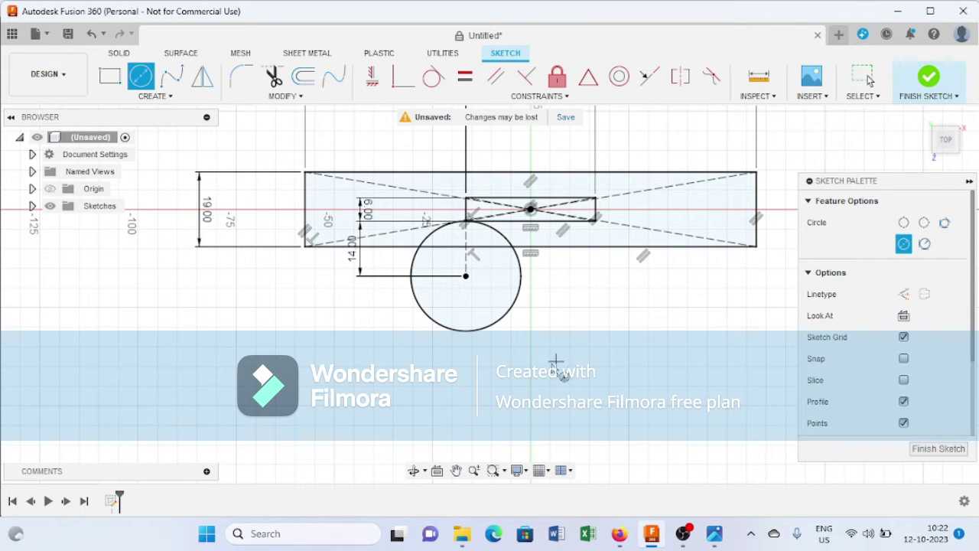
click(714, 533)
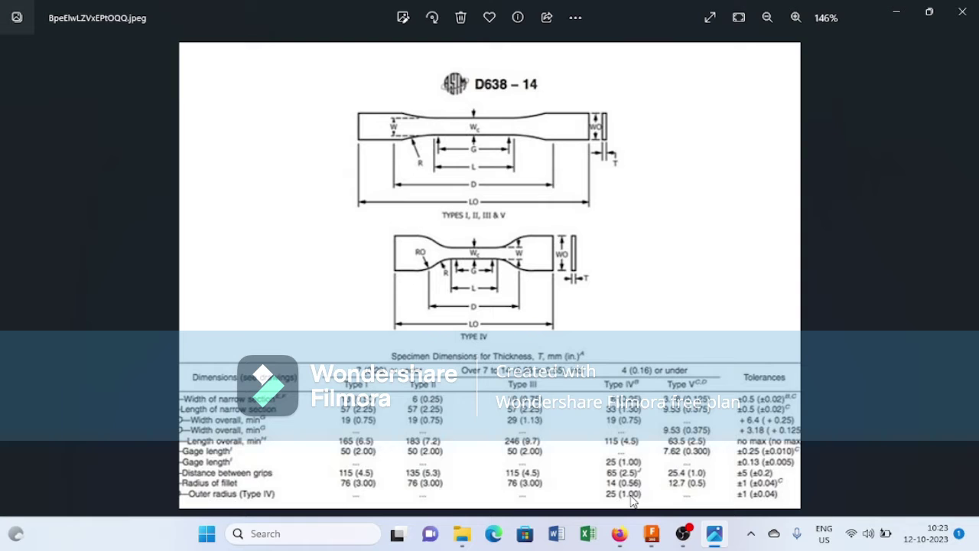
Minimize the D638 drawing after checking the Type IV dimensions
click(896, 13)
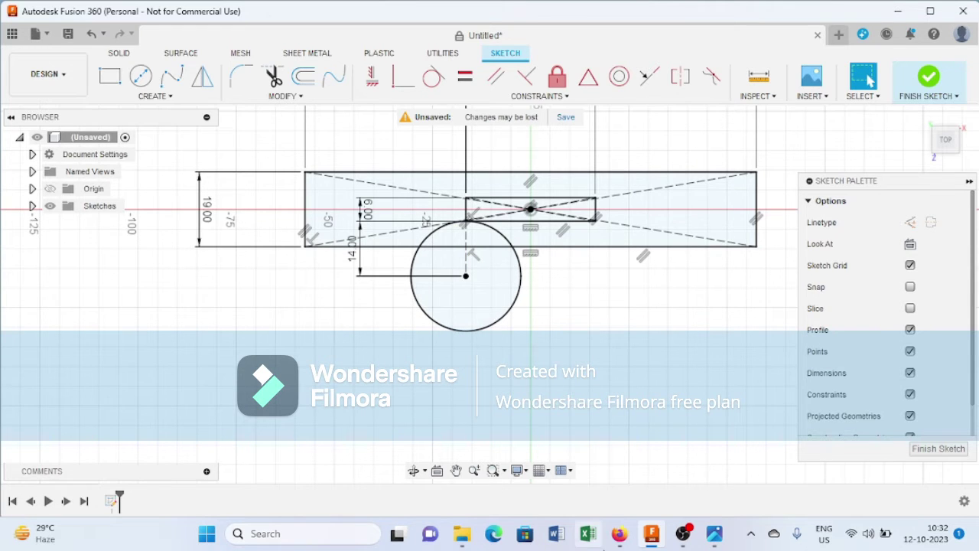
Draw a 50 mm diameter circle centred above the left end of the rectangle
click(142, 77)
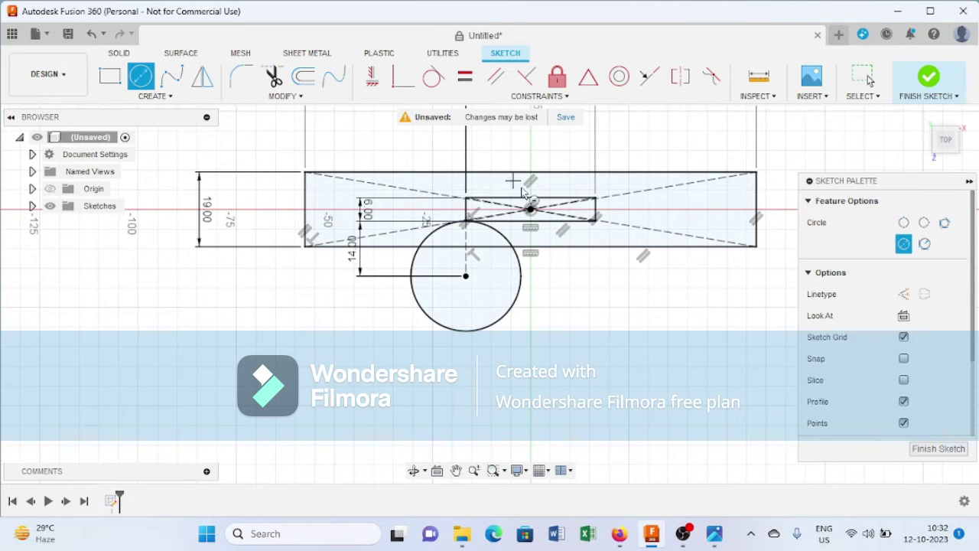
click(375, 135)
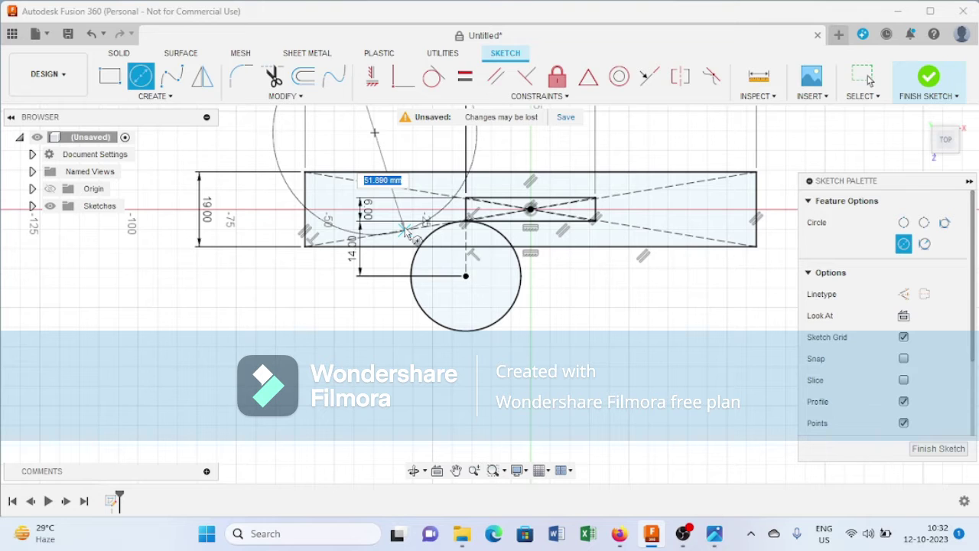
text(50)
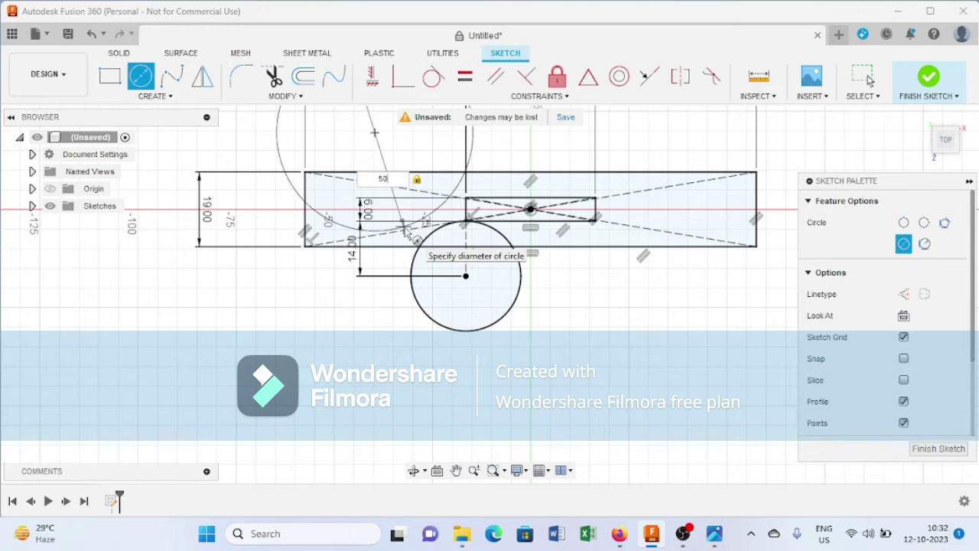
key(Return)
click(868, 80)
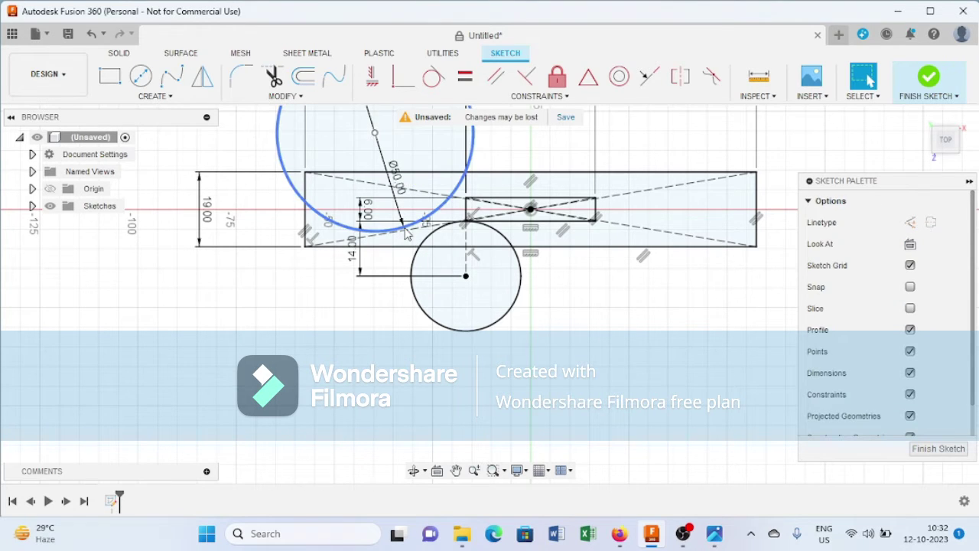
Make the 50 mm circle tangent to the rectangle's bottom edge and to the 28 mm circle
click(433, 78)
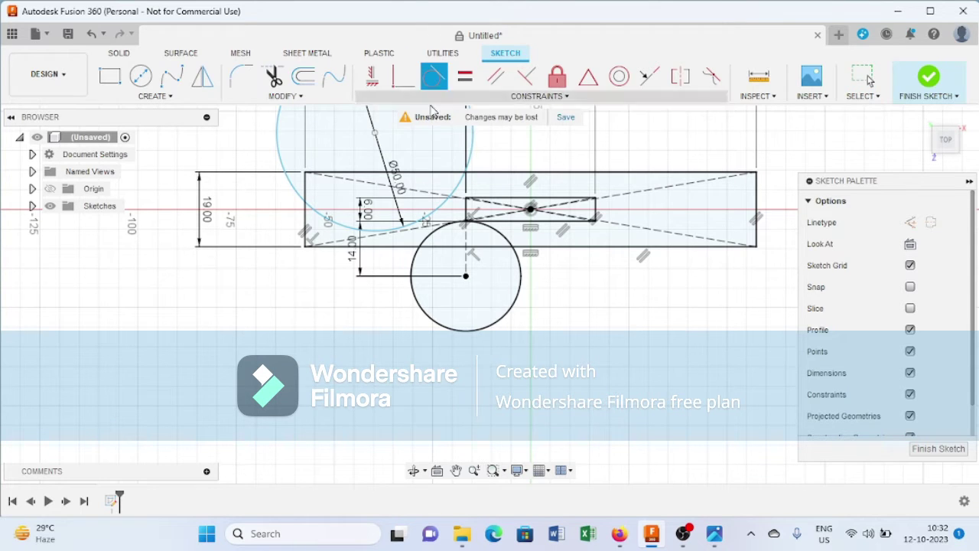
click(385, 230)
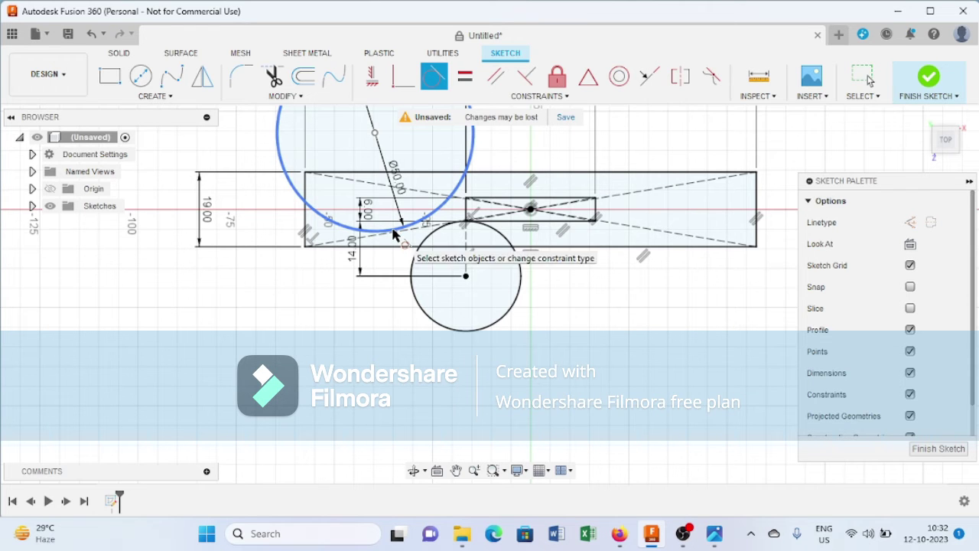
click(396, 229)
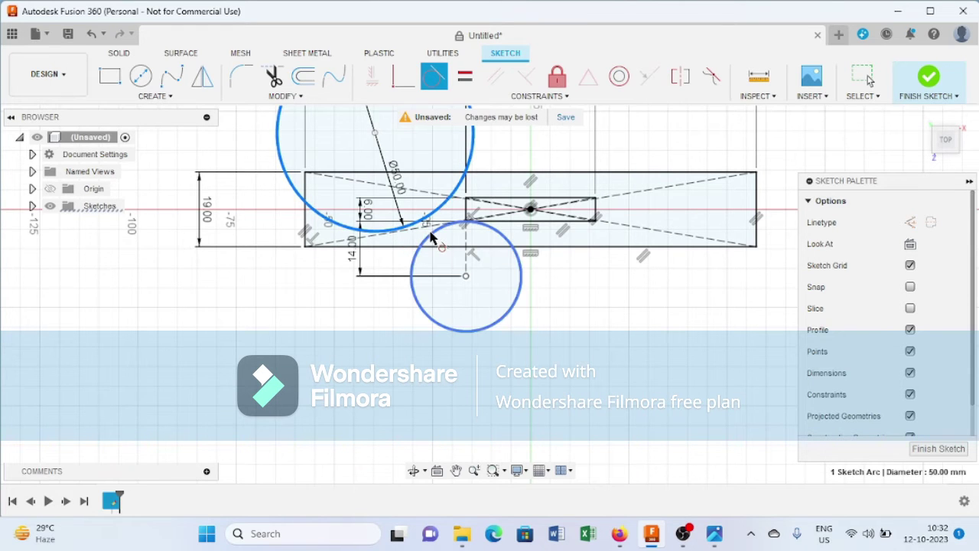
click(431, 245)
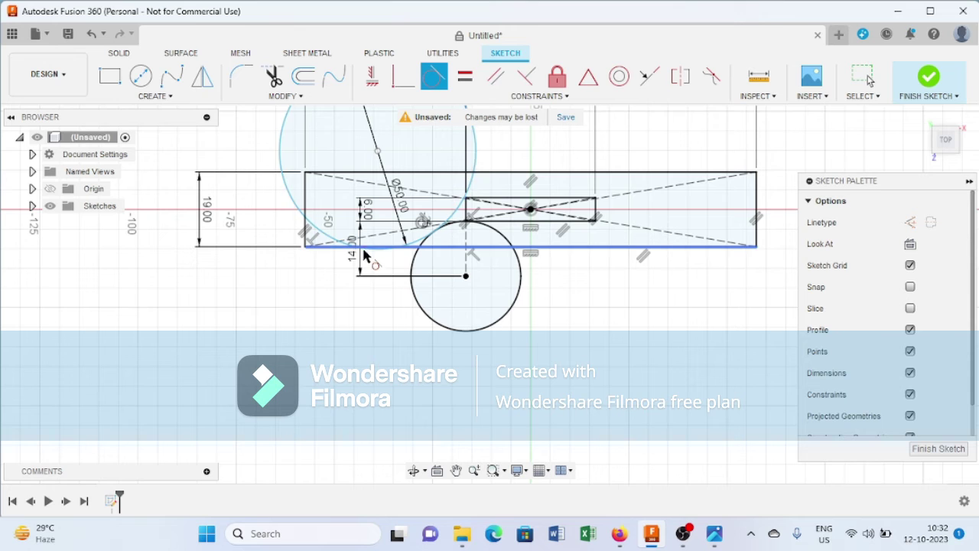
click(327, 237)
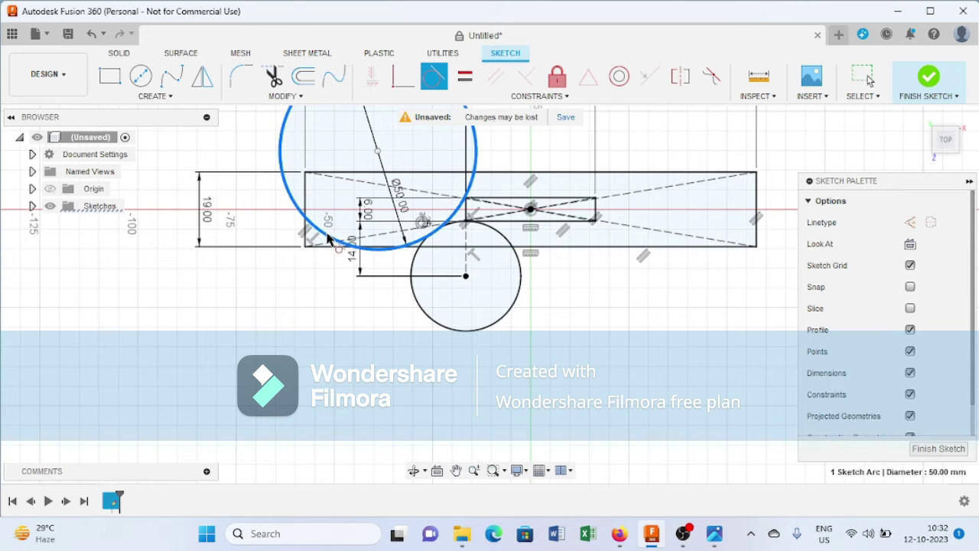
click(411, 259)
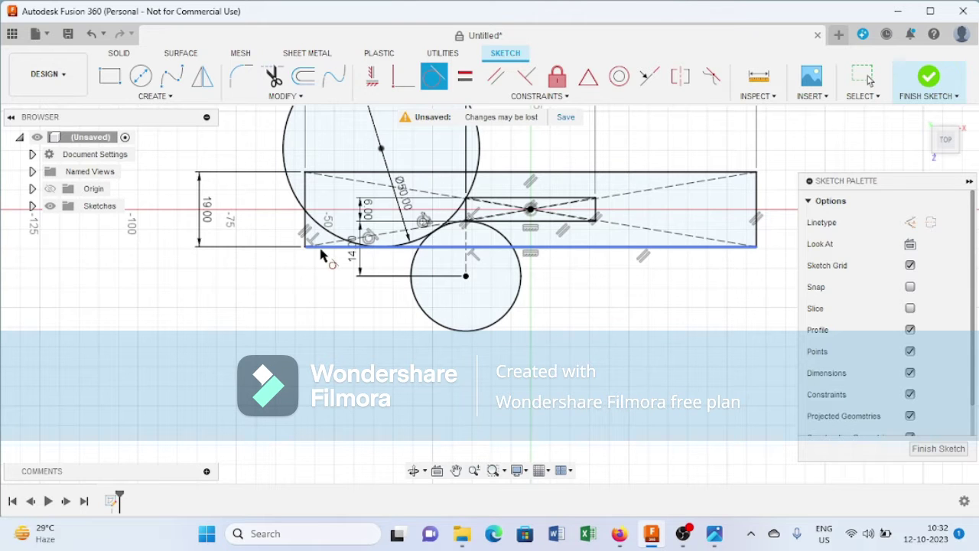
scroll(430, 277, down, 3)
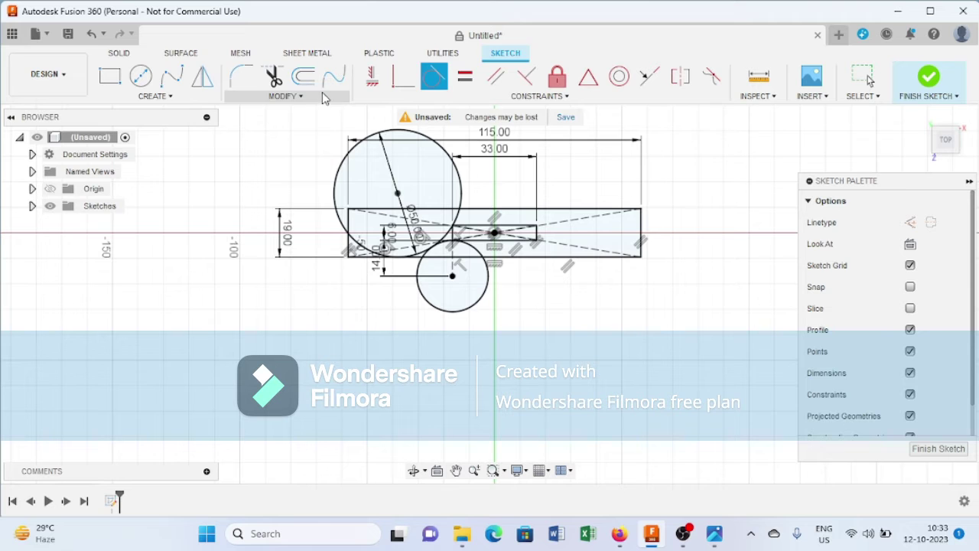
click(275, 78)
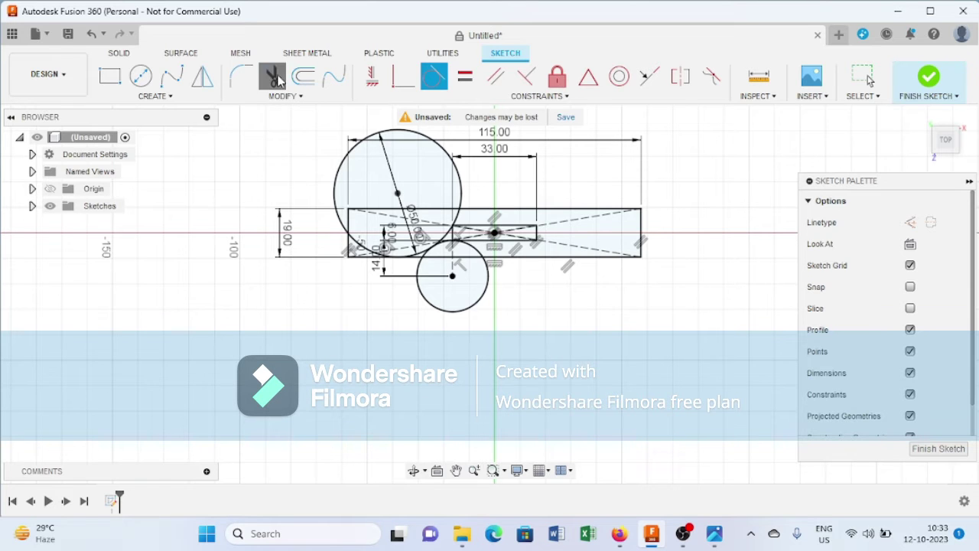
Trim the small arc sections and the lower circle's arc inside the rectangle, undoing one mistaken trim
click(461, 193)
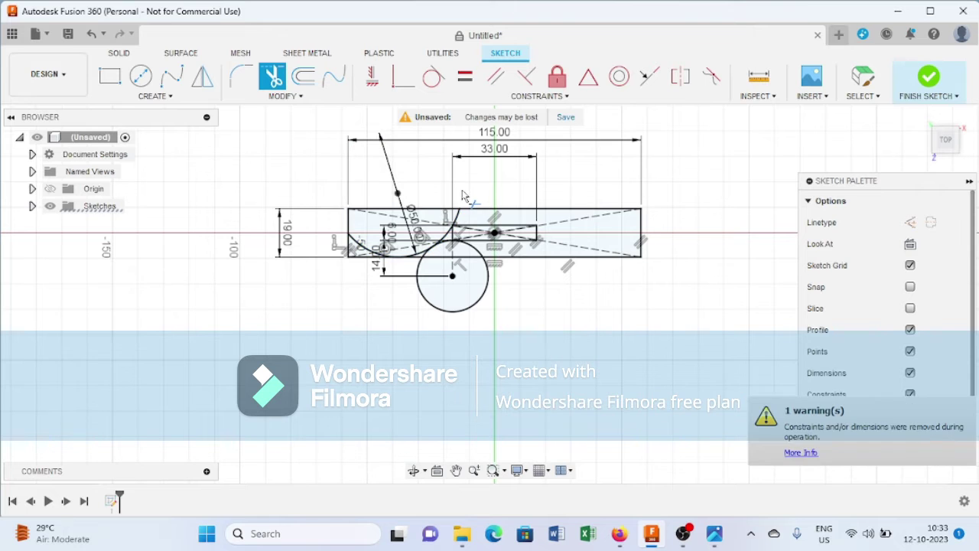
key(ctrl+z)
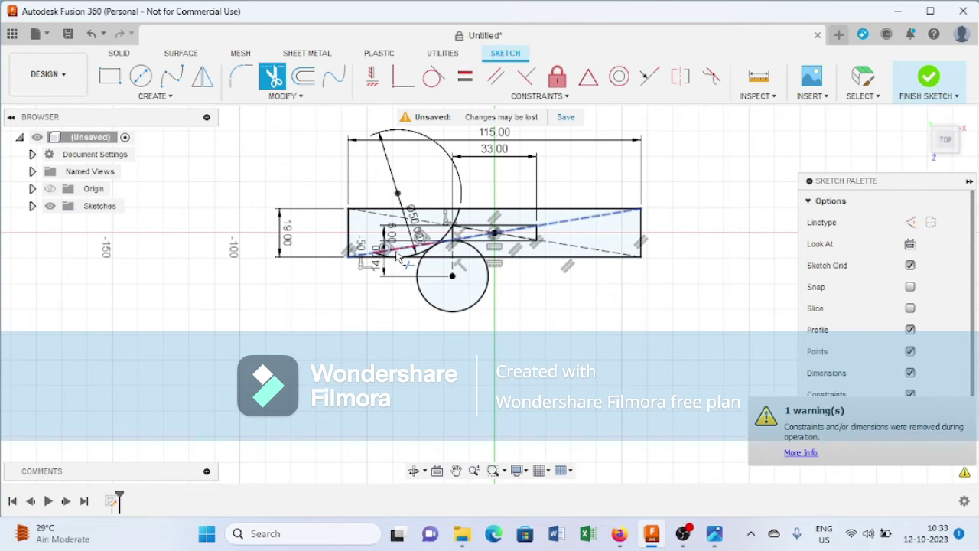
click(462, 222)
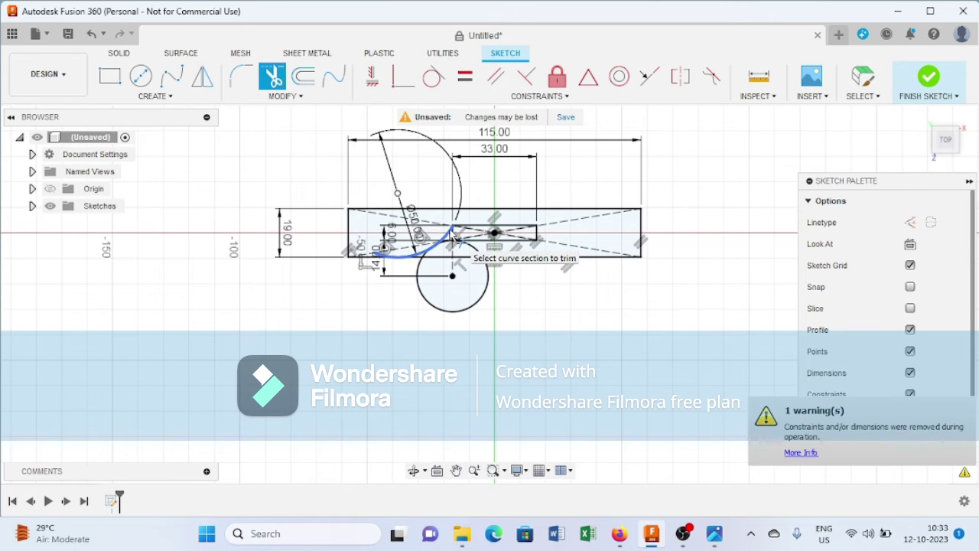
click(454, 239)
click(470, 253)
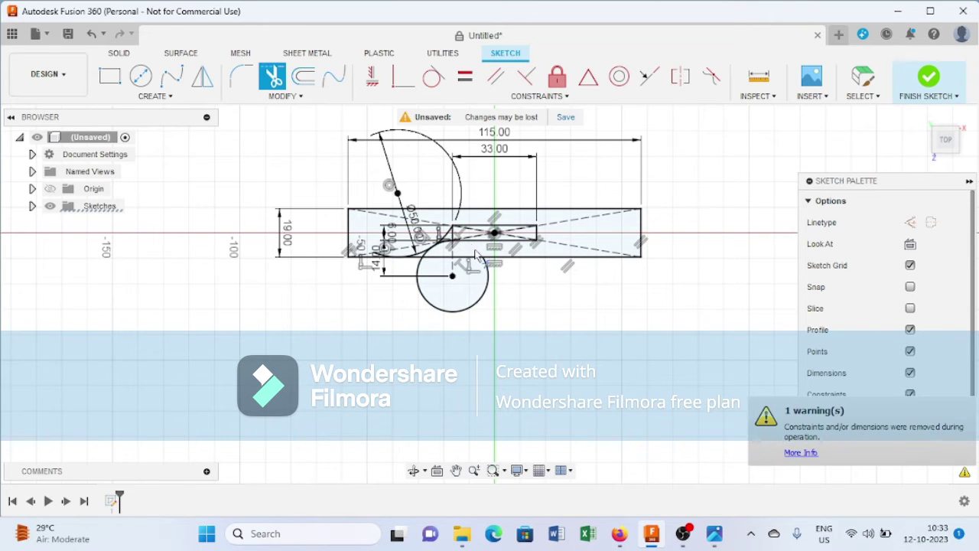
click(484, 292)
scroll(432, 282, up, 2)
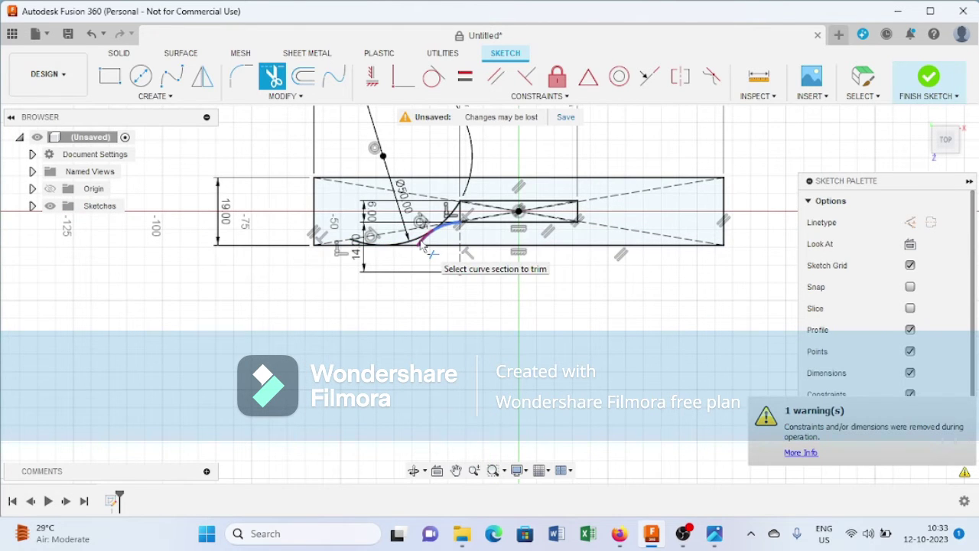
Trim the remaining leftover arc ends and construction-line piece near the narrow section
click(422, 244)
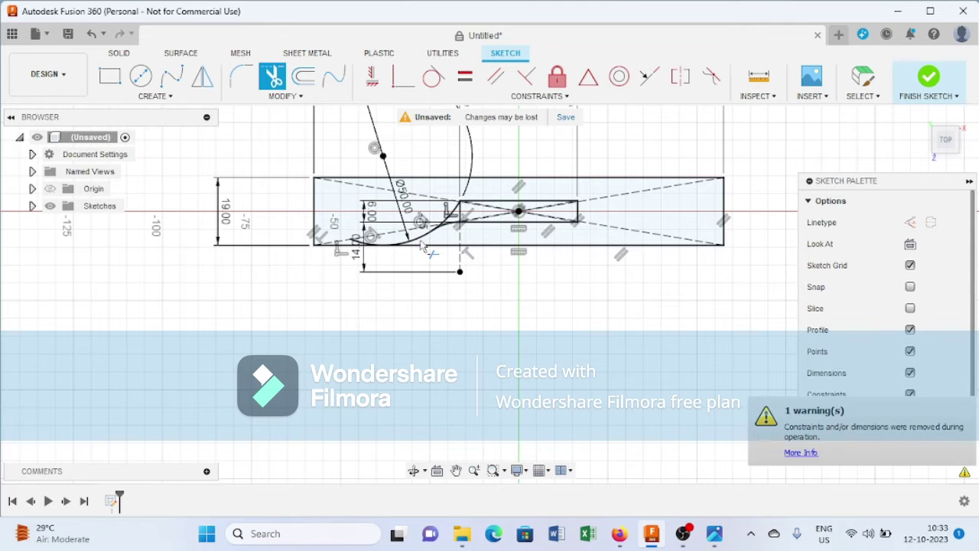
click(456, 217)
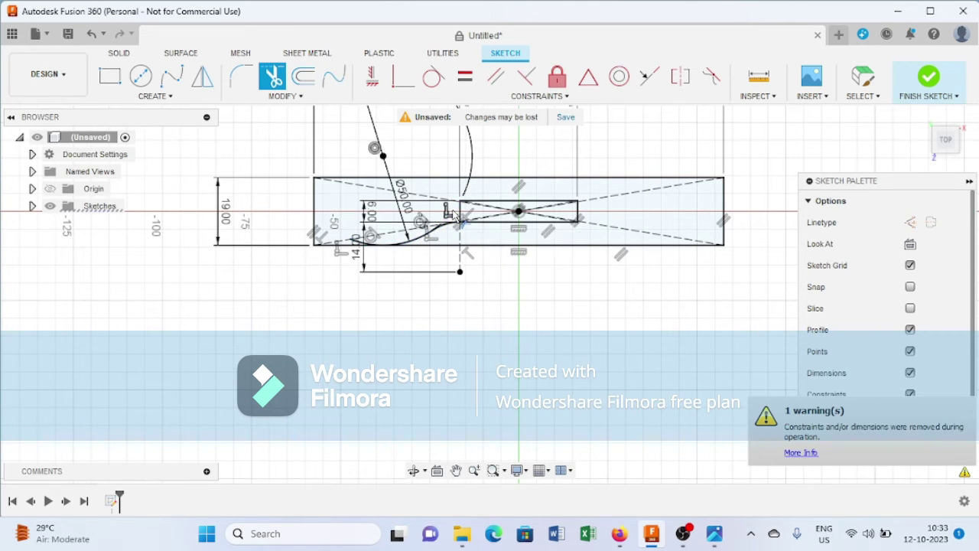
click(362, 249)
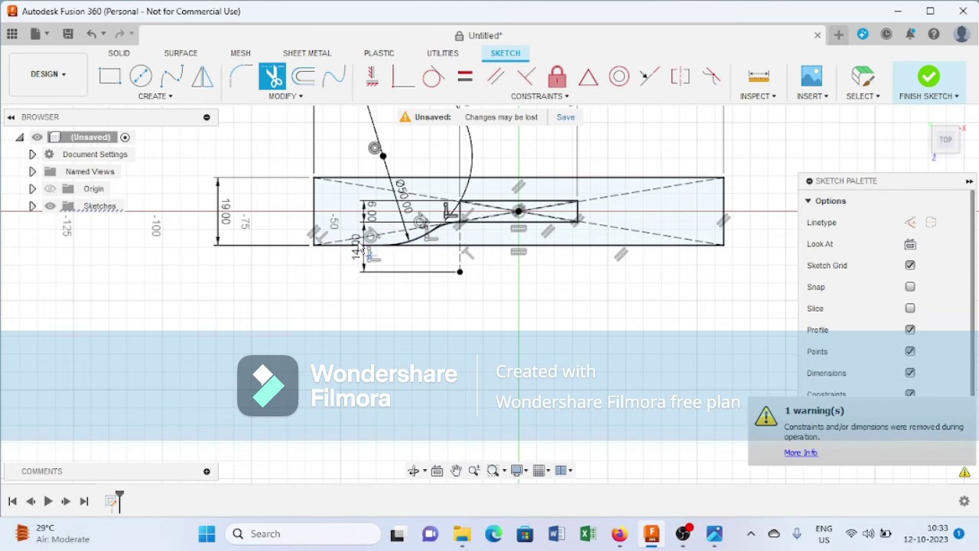
scroll(448, 221, up, 8)
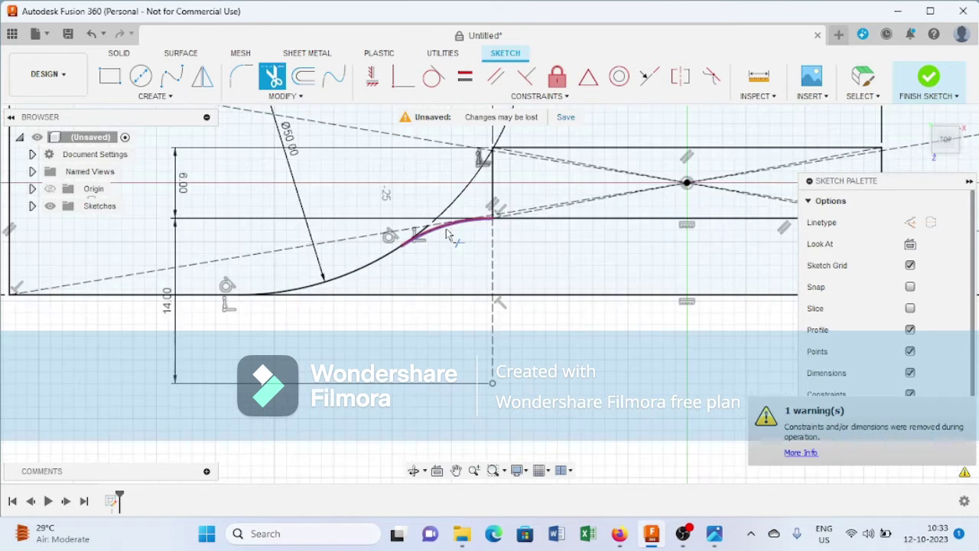
click(411, 232)
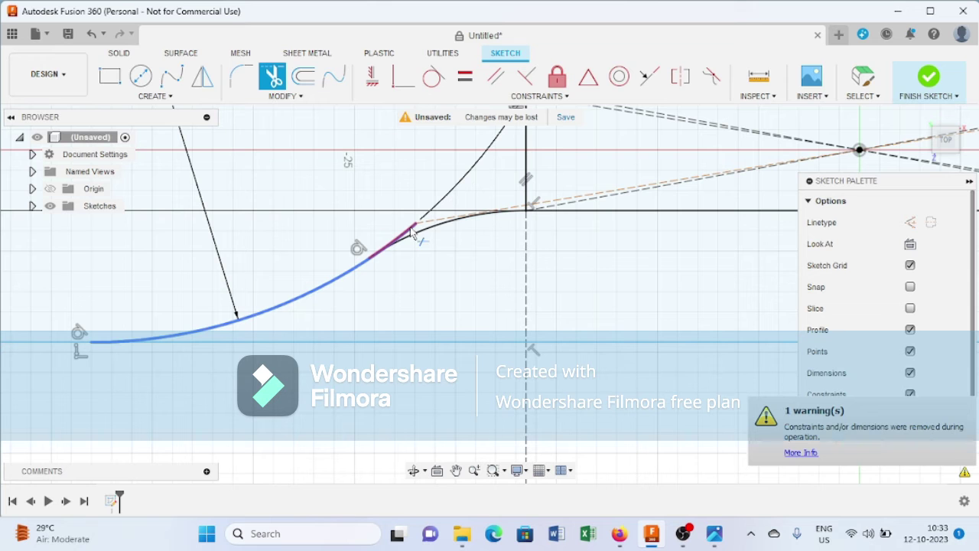
click(413, 233)
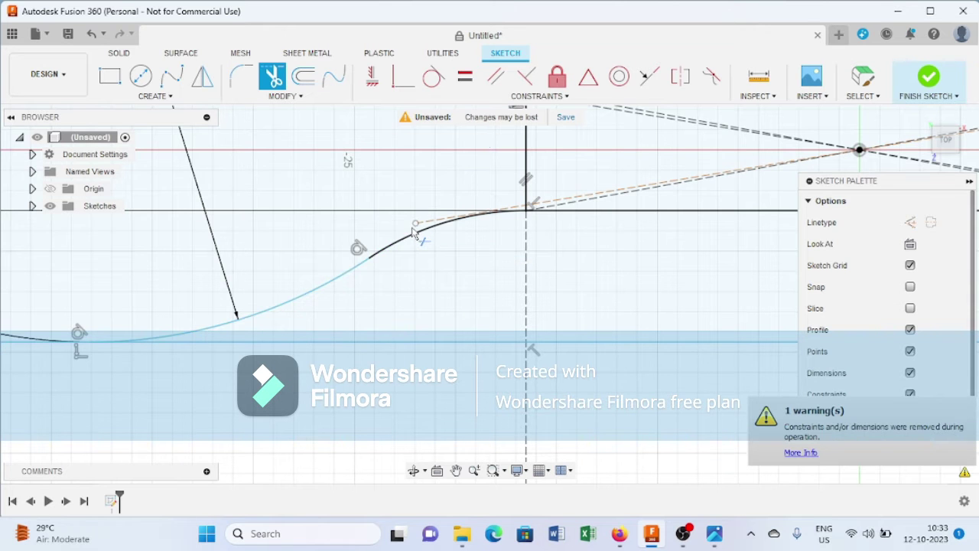
scroll(447, 263, down, 5)
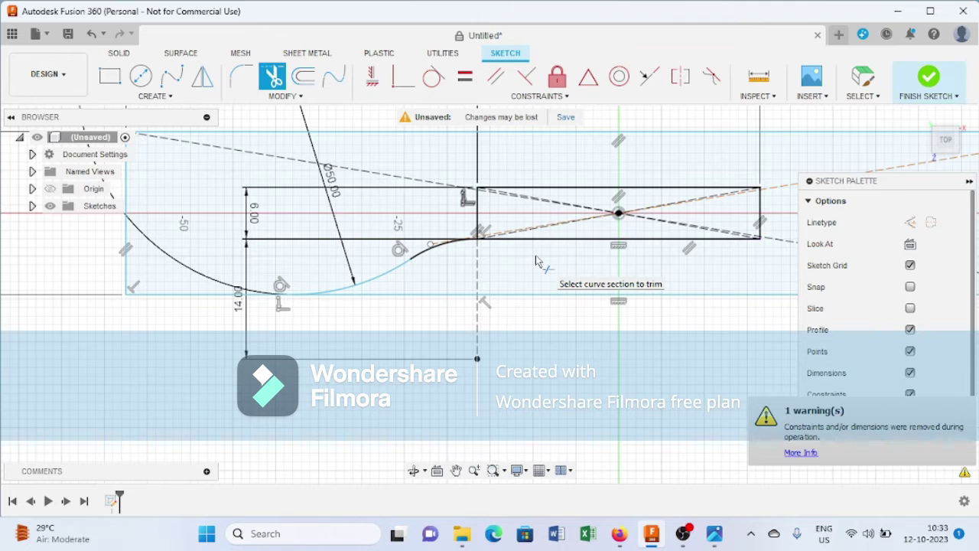
scroll(537, 262, down, 1)
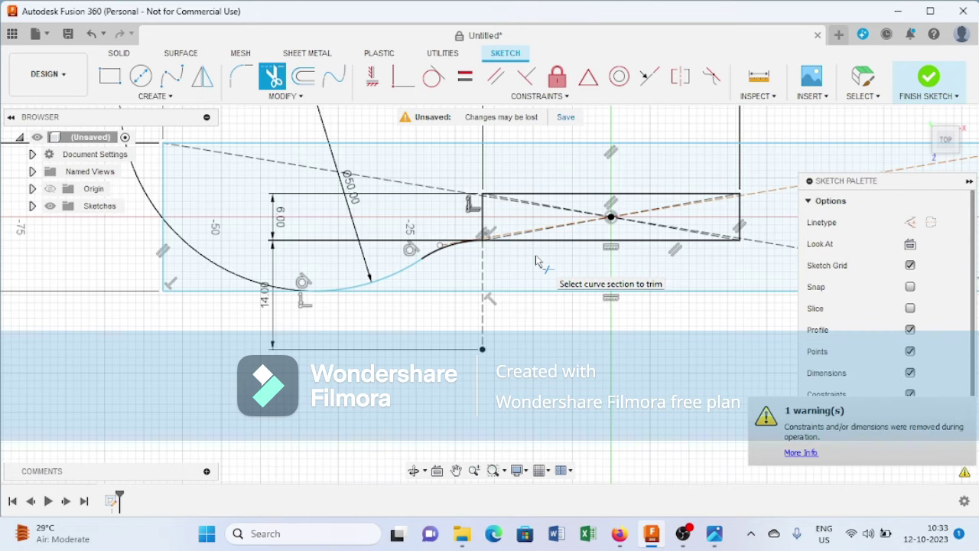
scroll(538, 262, down, 2)
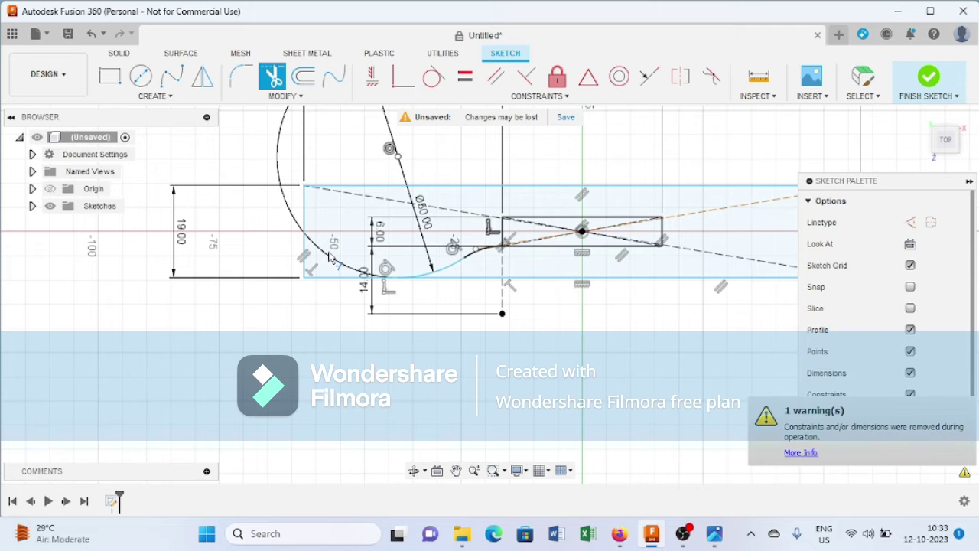
Draw a vertical construction line from above the sketch down to the narrow rectangle's centre point
click(157, 97)
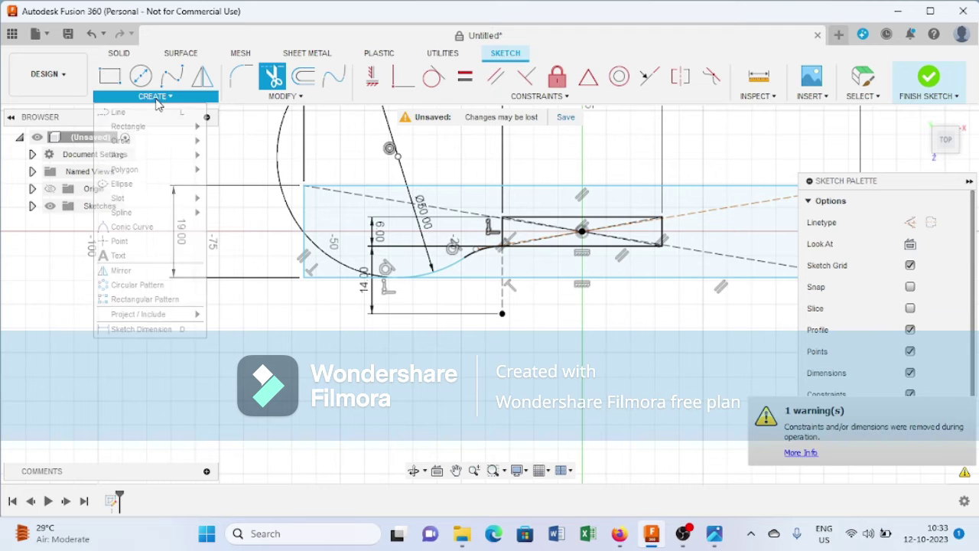
click(161, 115)
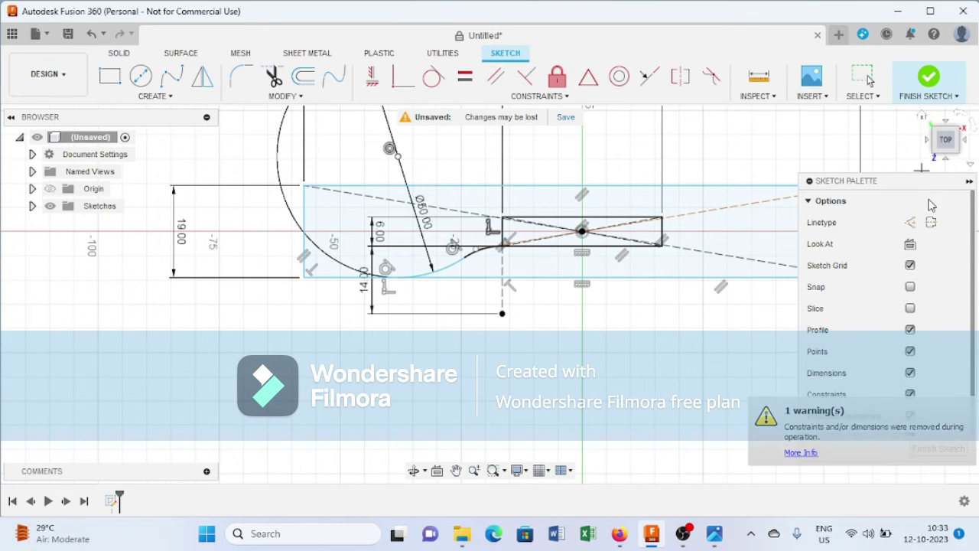
click(909, 222)
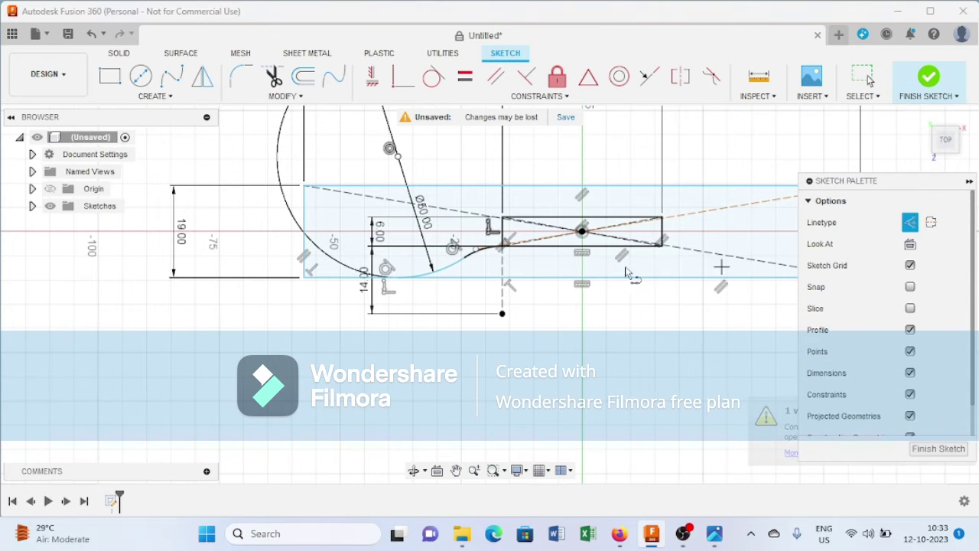
click(582, 137)
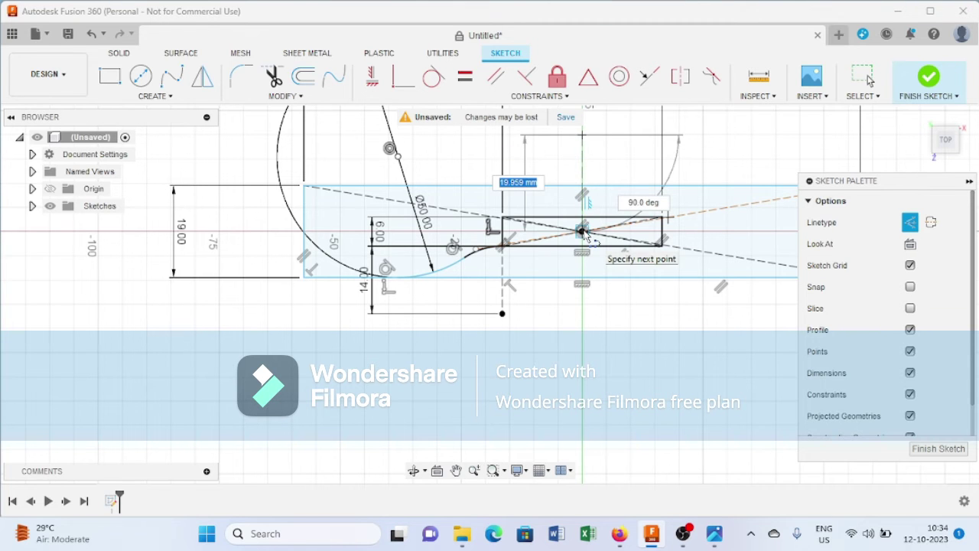
double_click(582, 231)
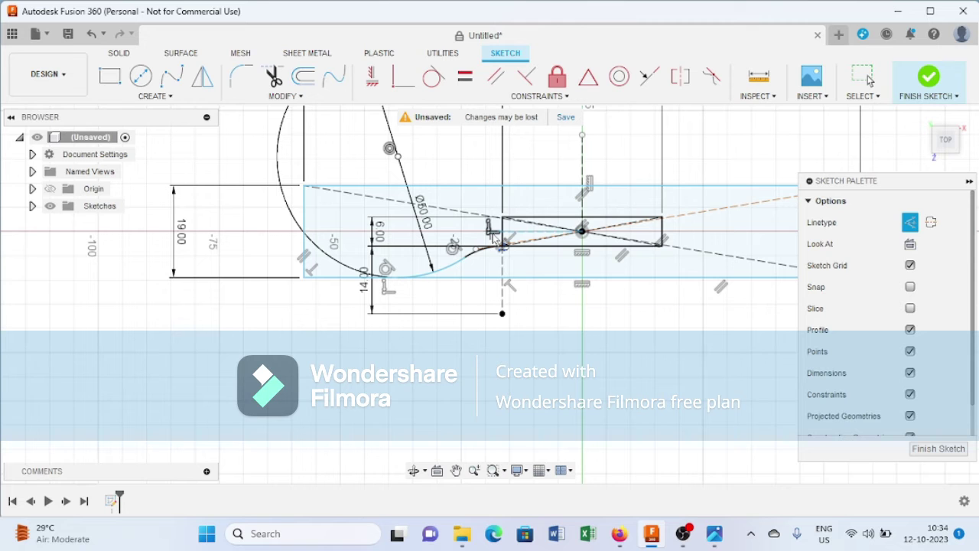
click(457, 234)
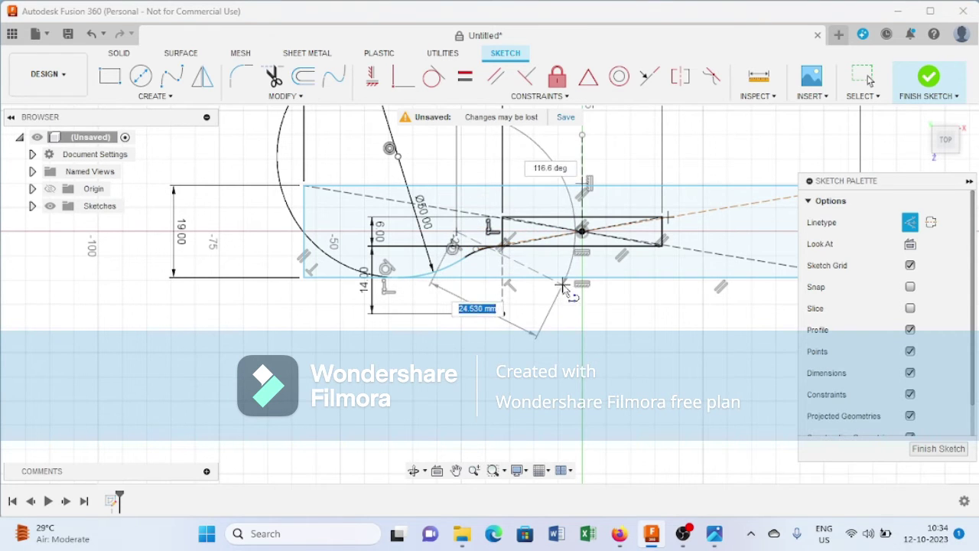
key(Escape)
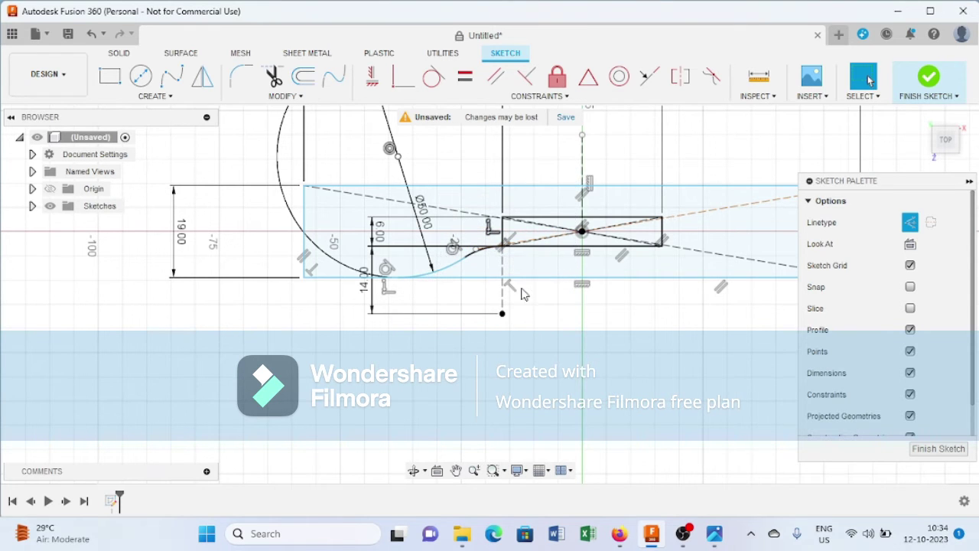
click(204, 78)
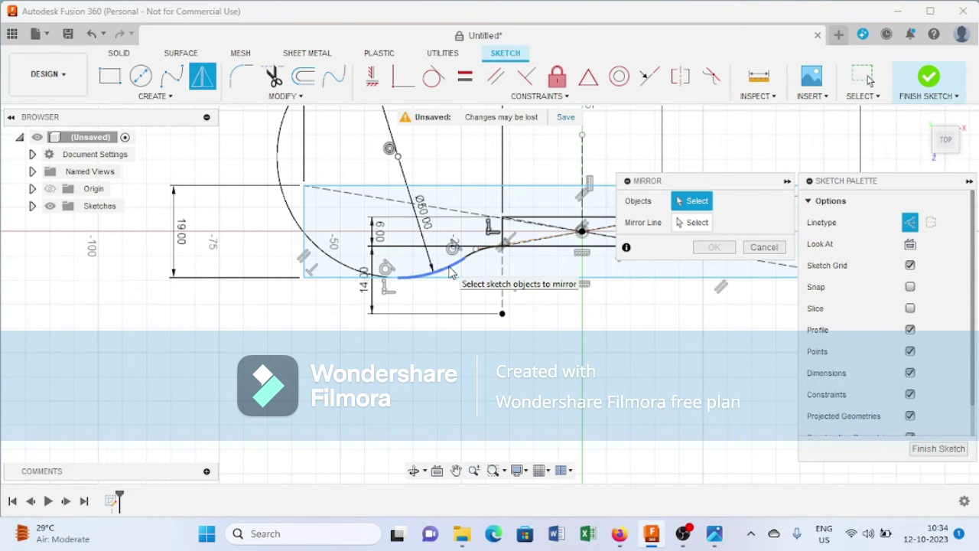
click(464, 262)
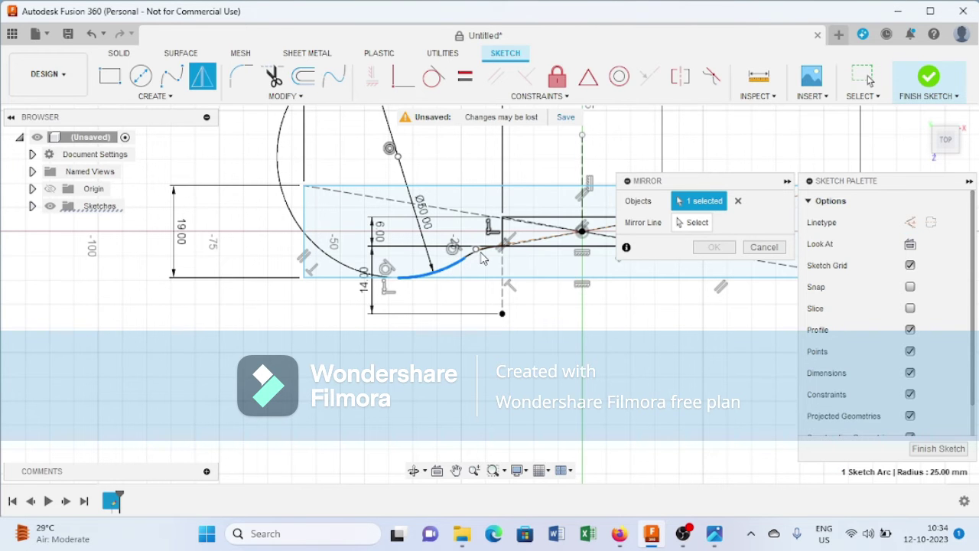
scroll(474, 256, up, 5)
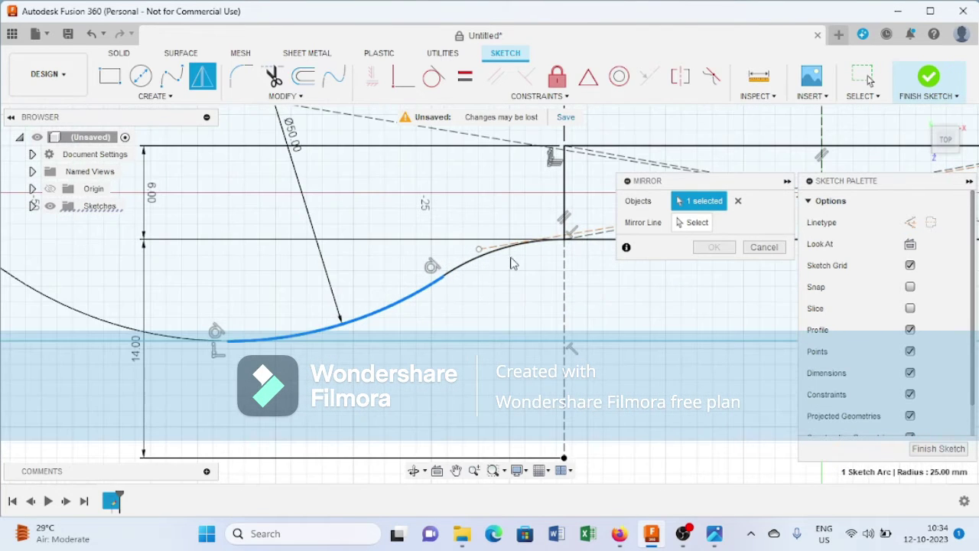
click(502, 254)
scroll(534, 278, down, 4)
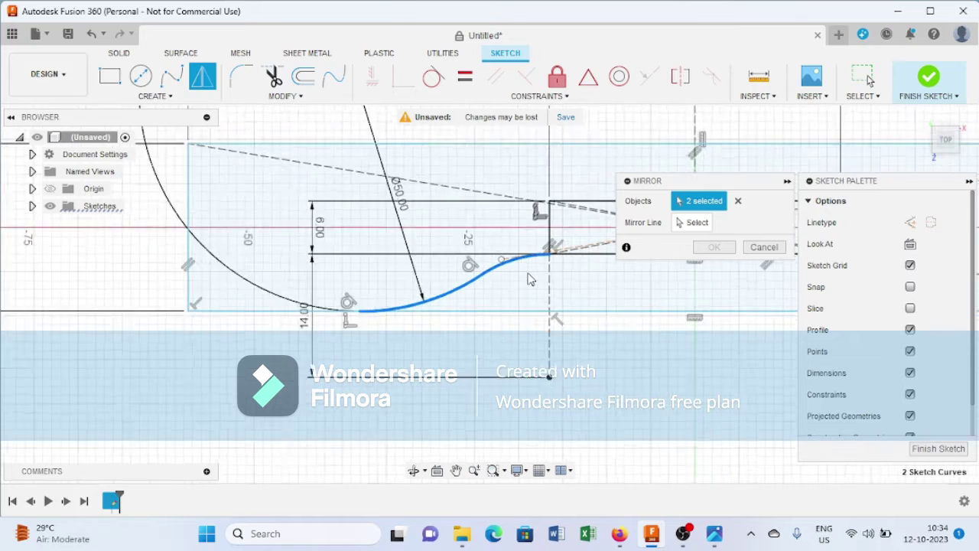
middle_drag(604, 286, 437, 290)
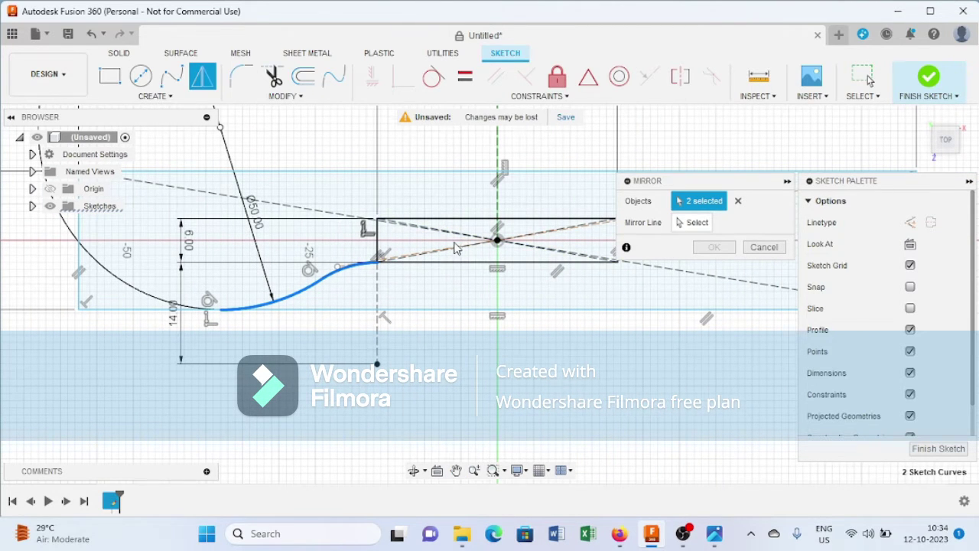
scroll(454, 249, up, 5)
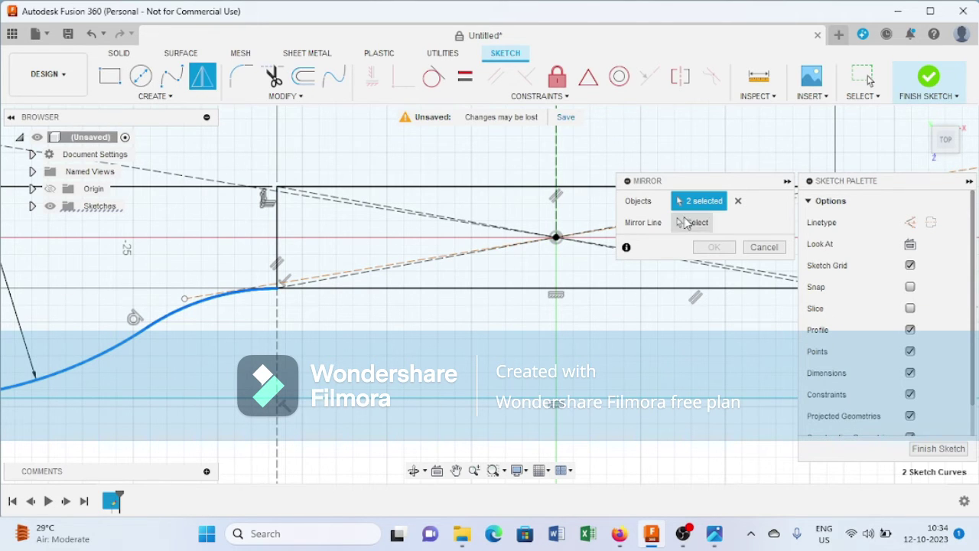
click(765, 248)
Draw a horizontal construction line about 9.8 mm left from the narrow rectangle's centre point
click(154, 97)
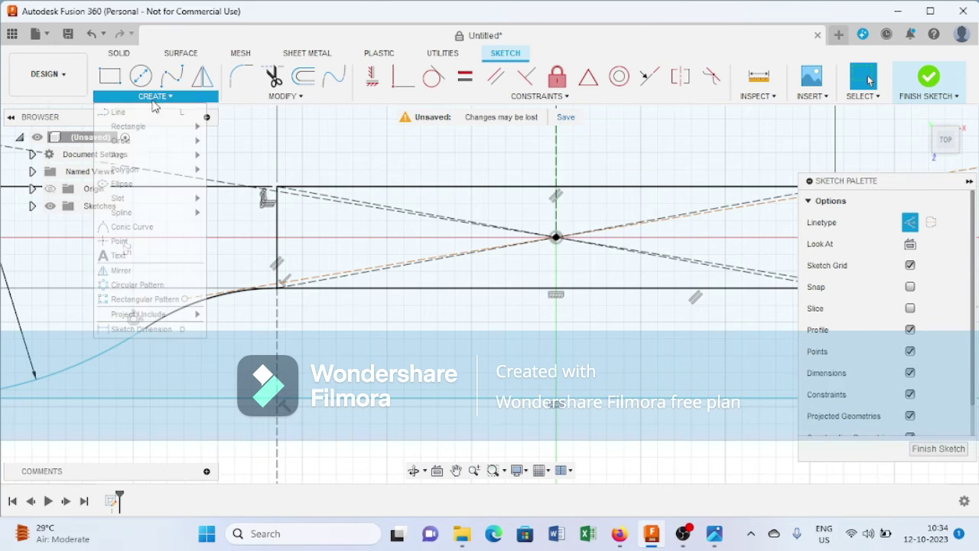
click(114, 112)
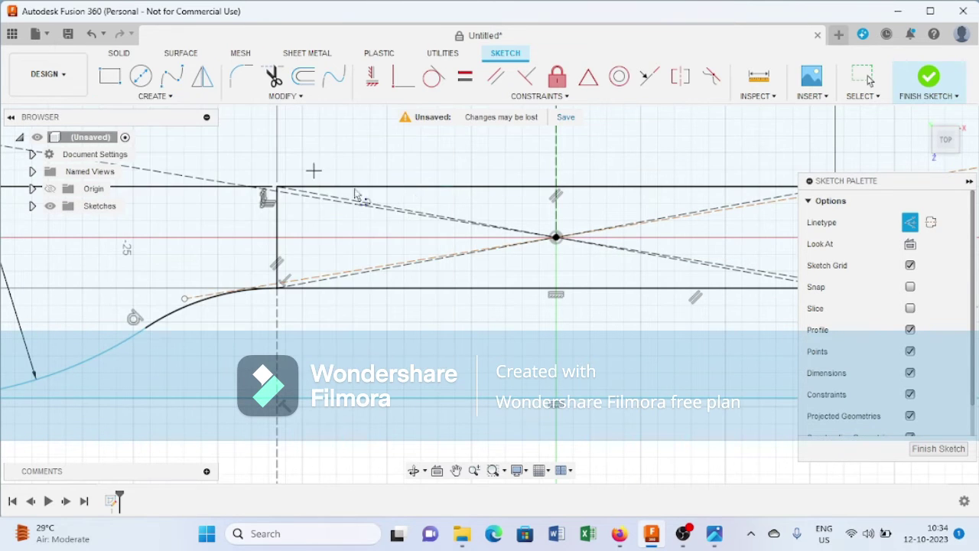
click(556, 238)
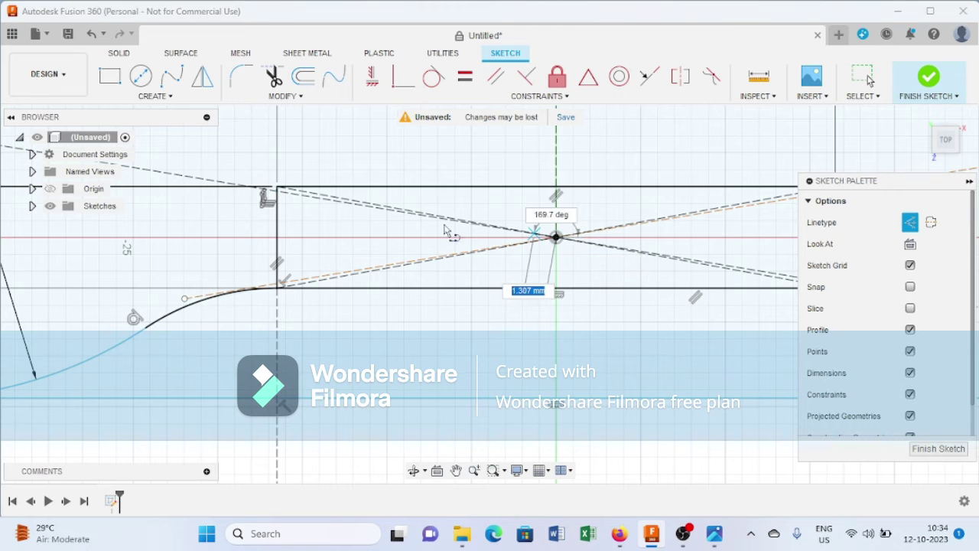
click(389, 238)
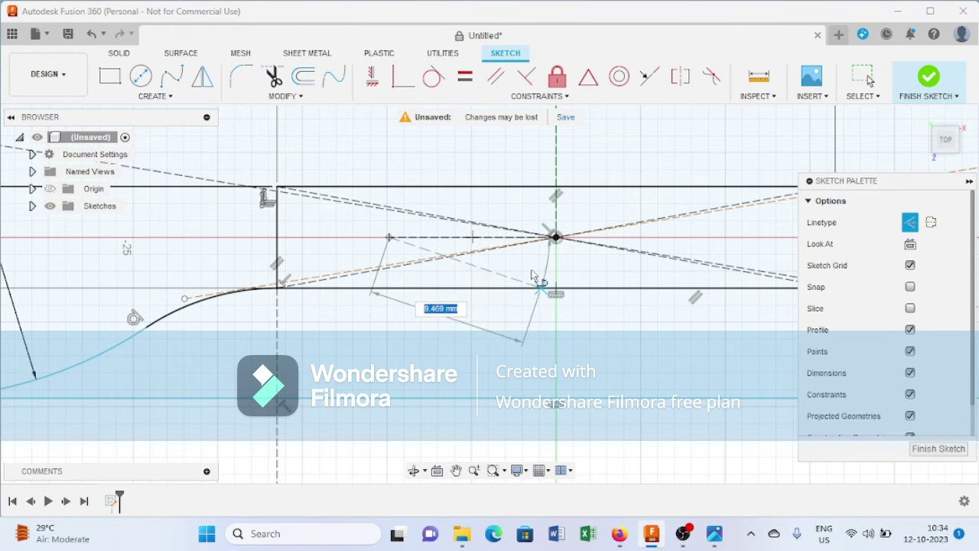
key(Escape)
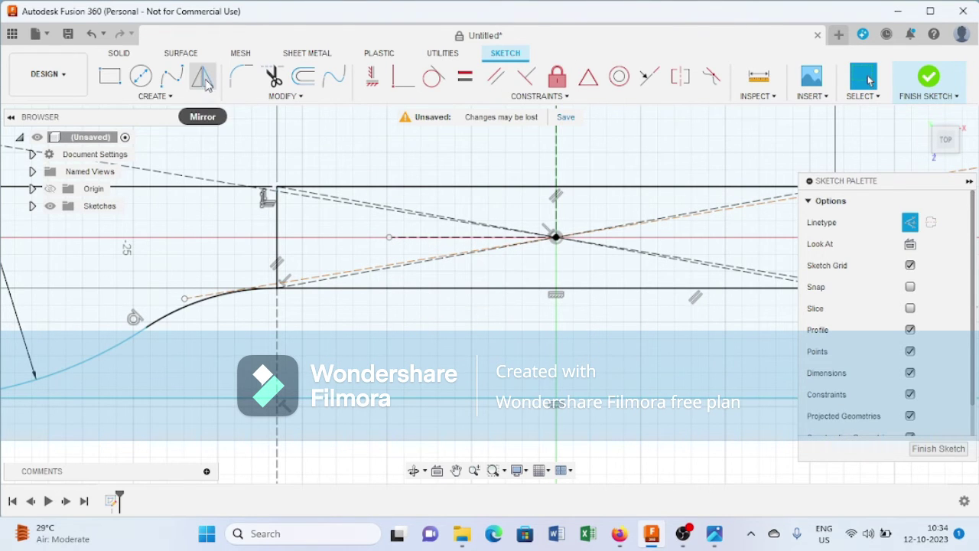
Mirror the lower shoulder arc and its connecting curve across the horizontal construction line
click(204, 77)
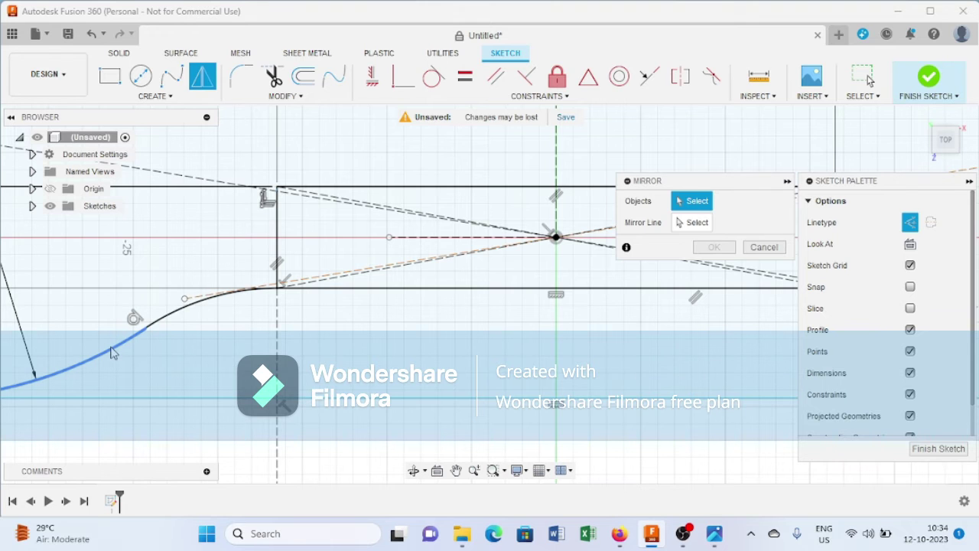
click(111, 350)
click(201, 309)
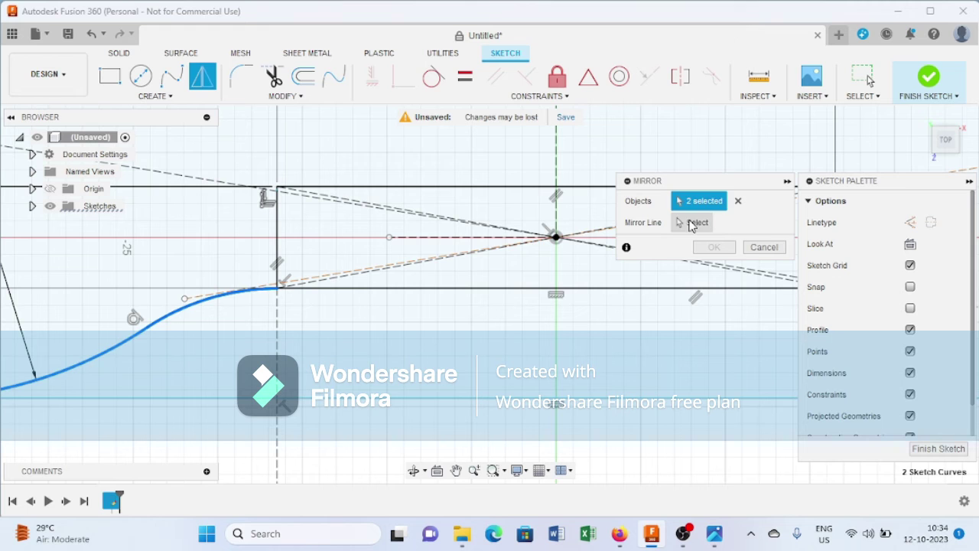
click(683, 223)
click(443, 242)
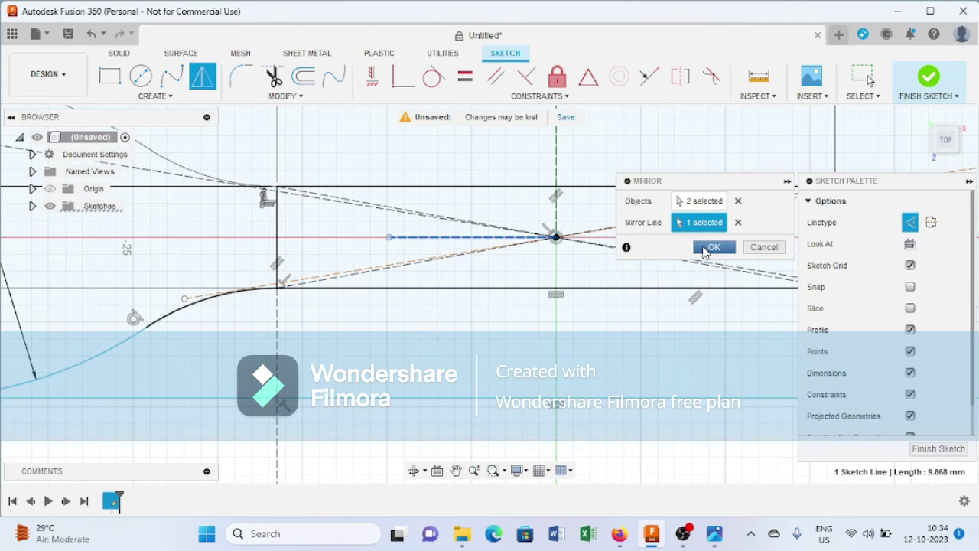
click(704, 247)
scroll(311, 327, down, 4)
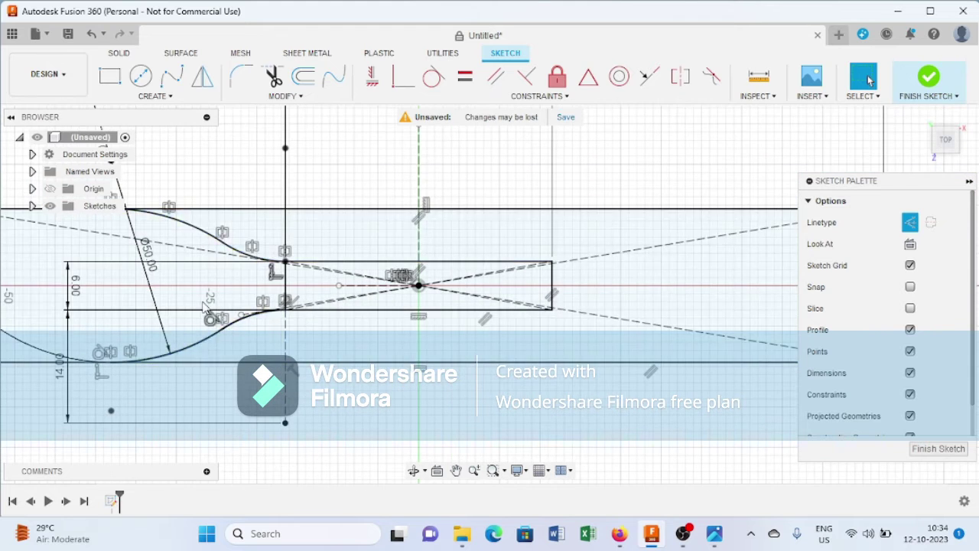
scroll(204, 305, down, 2)
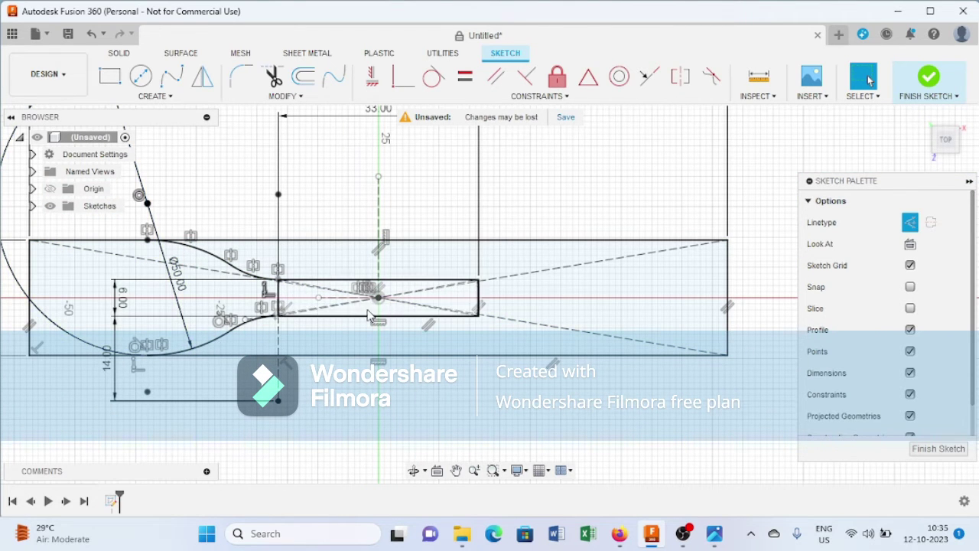
middle_drag(257, 205, 316, 228)
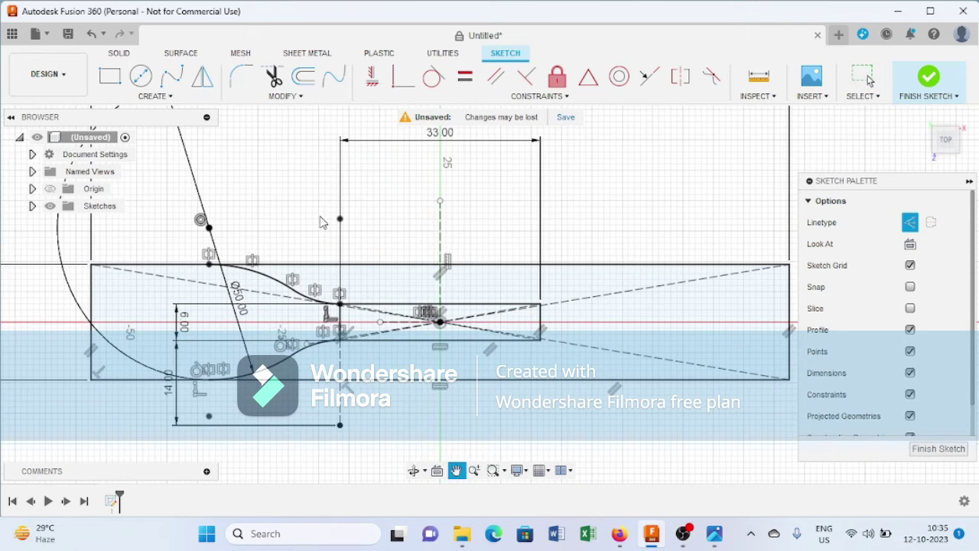
Mirror the left fillet arcs and the dashed diagonal construction line across the vertical centre line
click(202, 86)
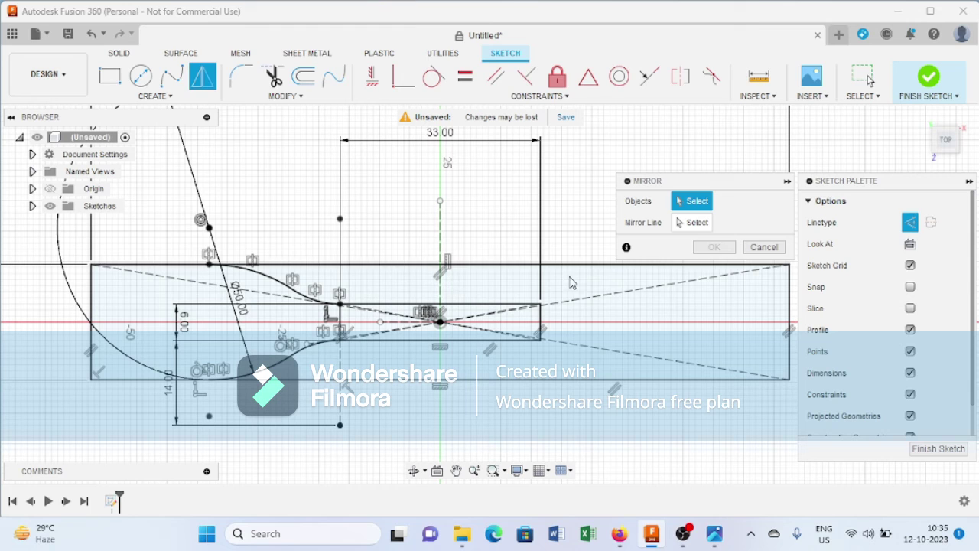
click(691, 223)
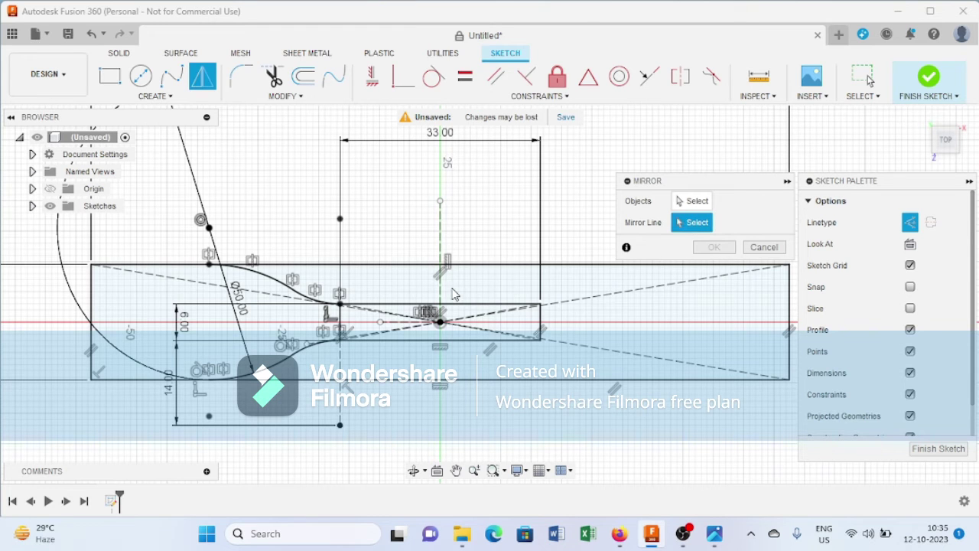
click(440, 294)
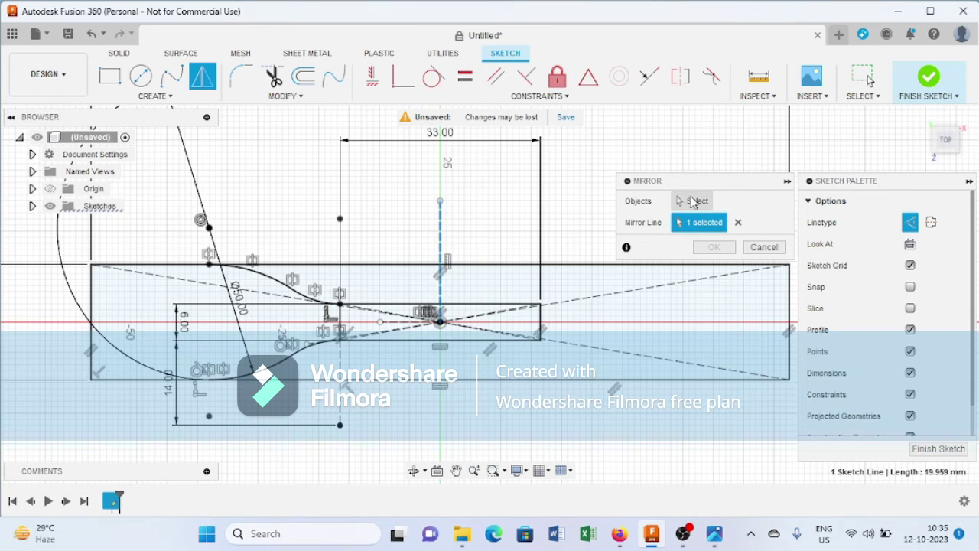
click(694, 201)
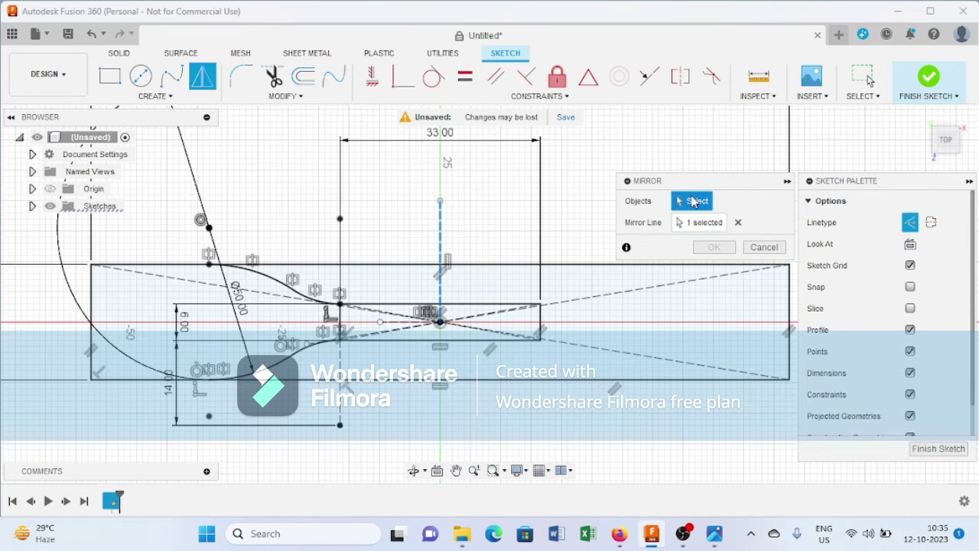
click(276, 285)
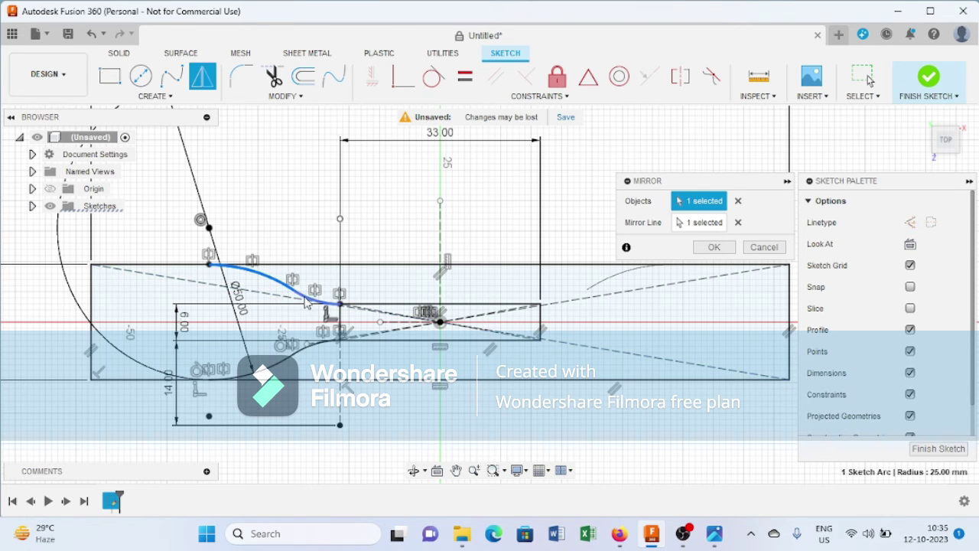
scroll(304, 297, up, 3)
click(293, 380)
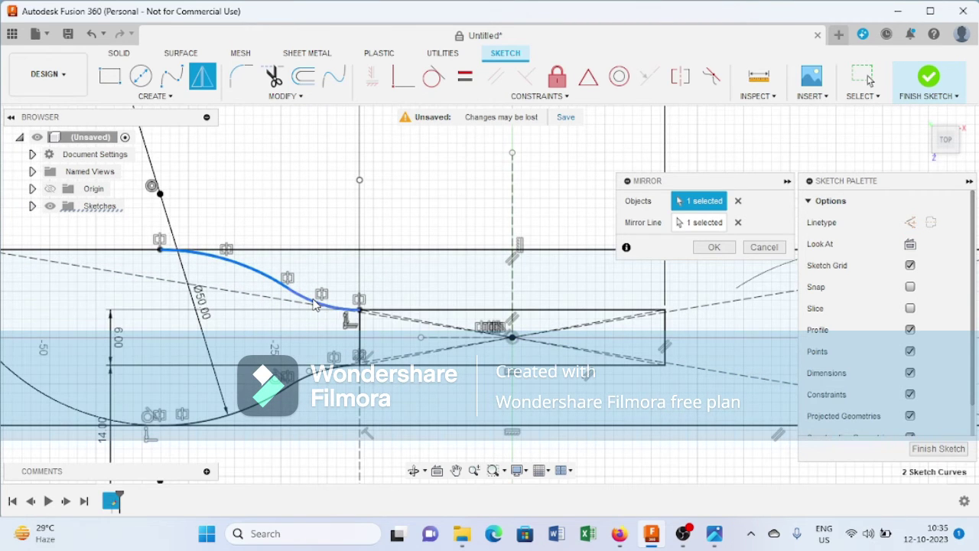
click(322, 380)
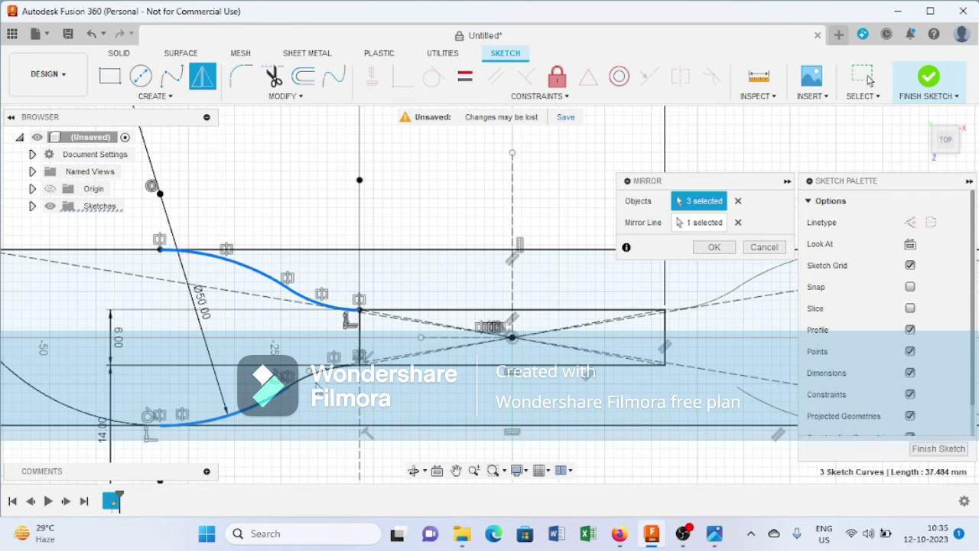
click(647, 357)
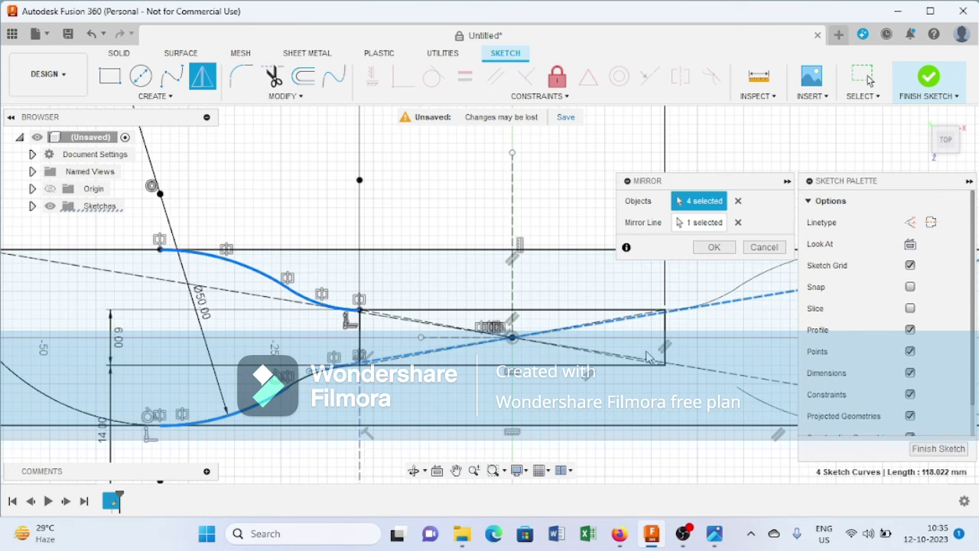
click(714, 250)
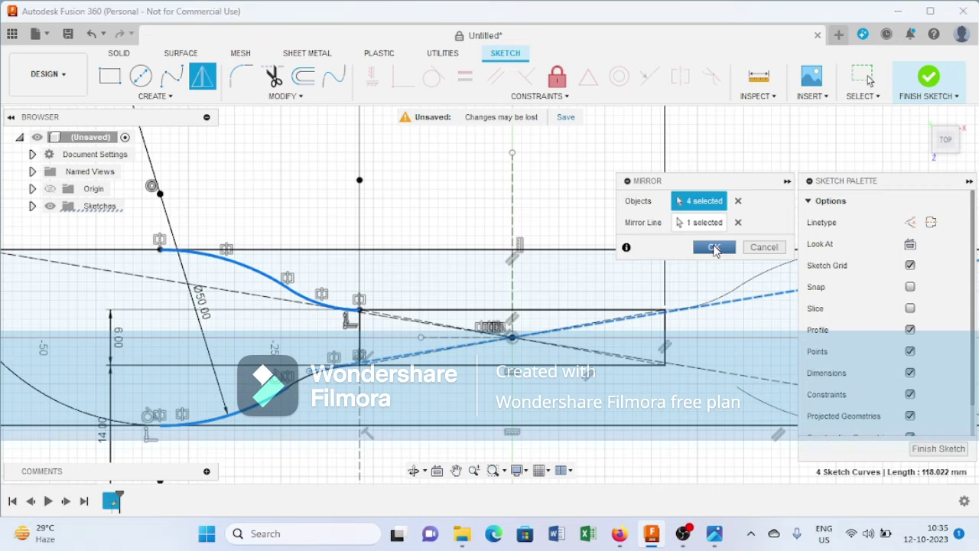
scroll(595, 178, down, 1)
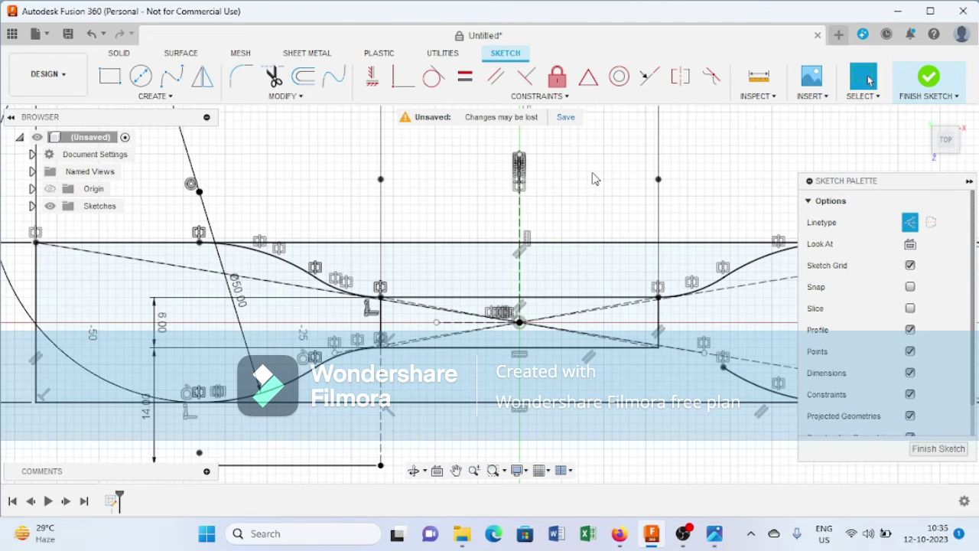
click(415, 340)
Mirror the 14 mm radius fillet arc across the vertical centre line to the right end
click(202, 76)
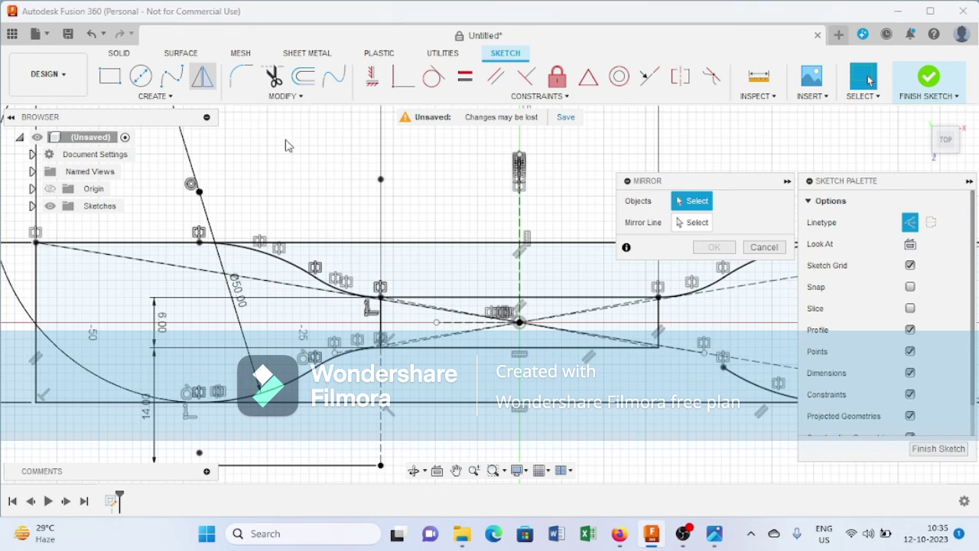
click(343, 357)
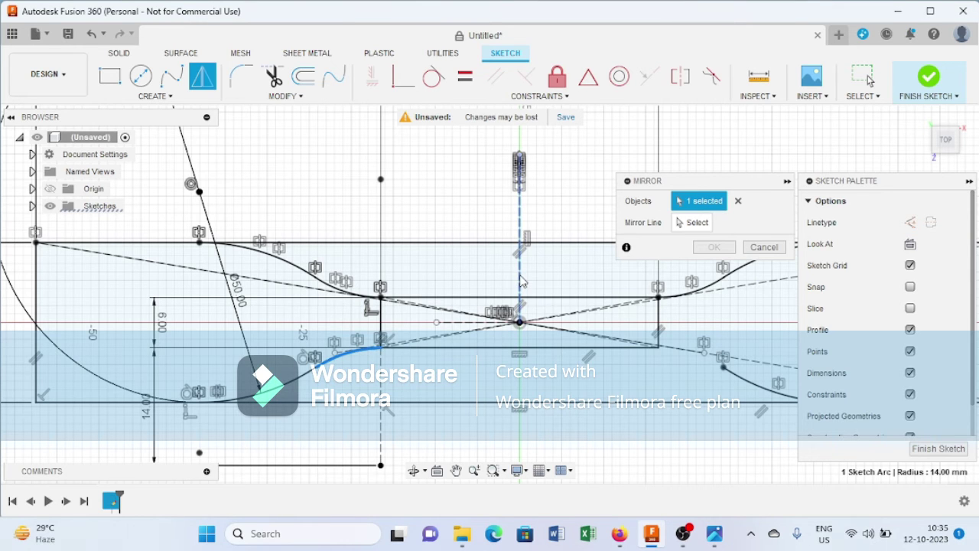
click(693, 222)
click(518, 289)
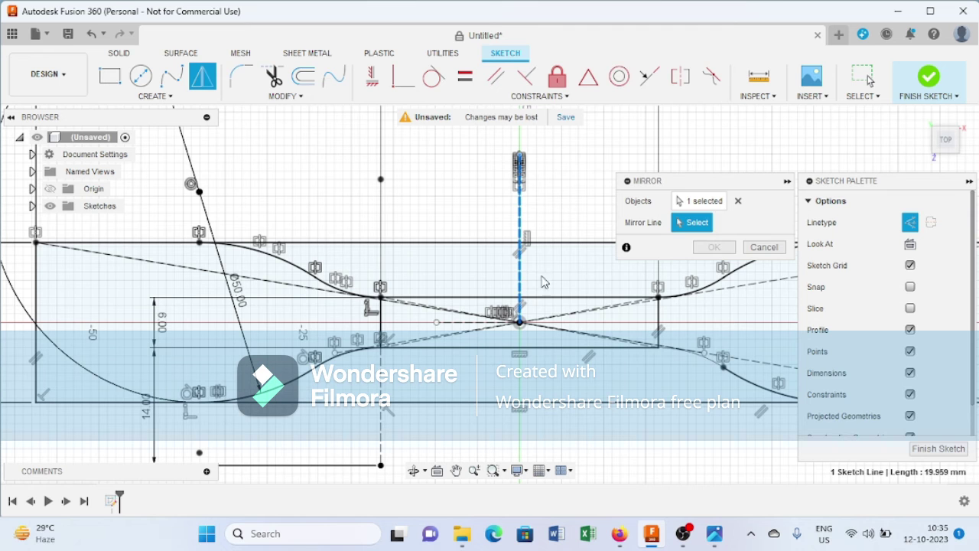
click(705, 247)
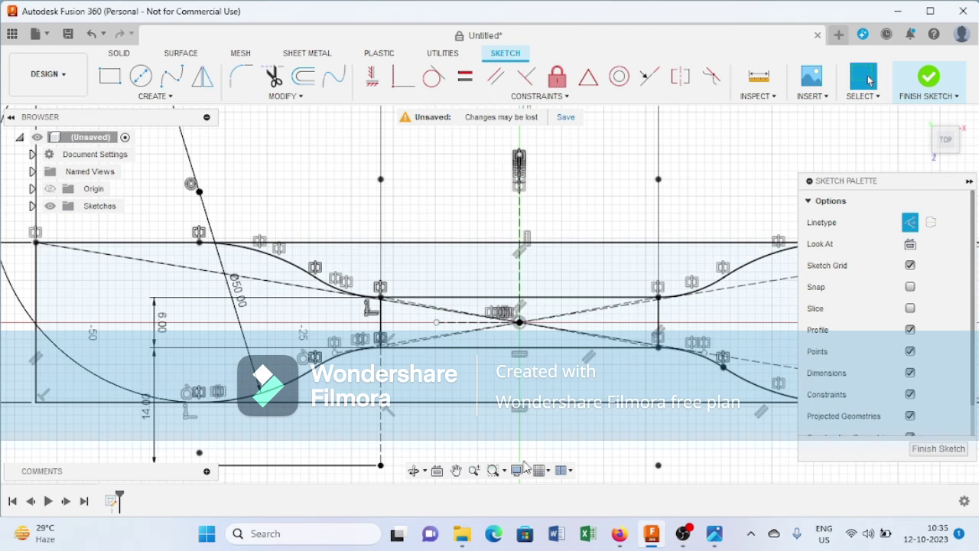
scroll(505, 455, down, 3)
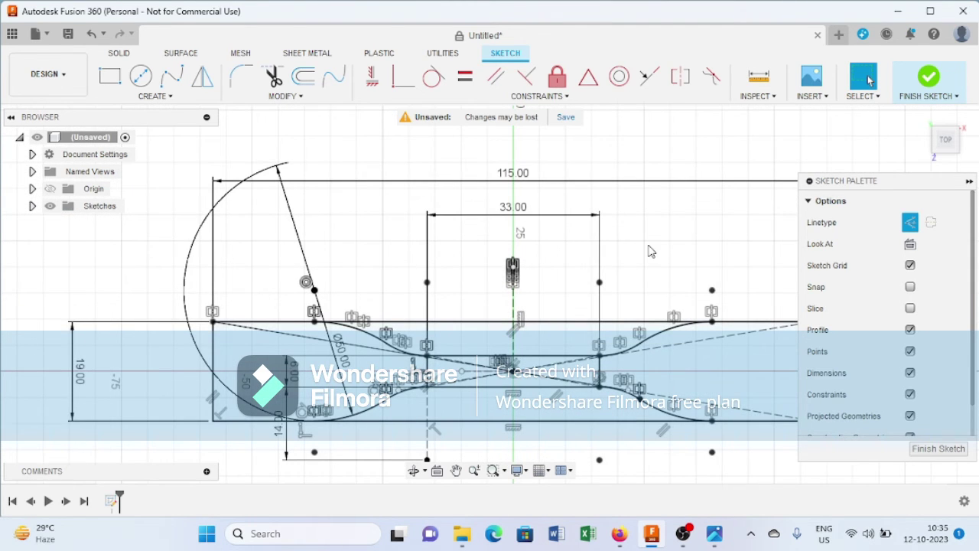
middle_drag(647, 245, 607, 192)
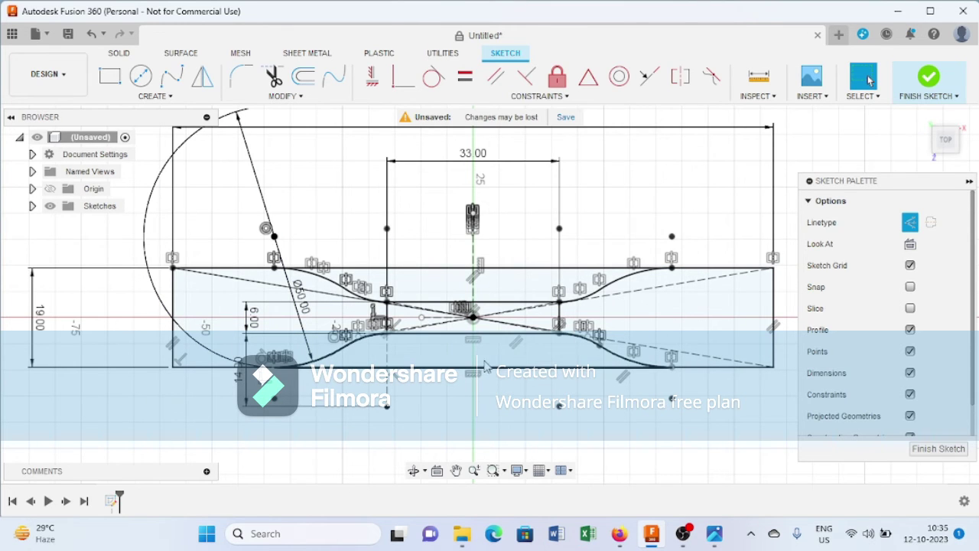
Trim the top and bottom line segments on both sides of centre and the short vertical segment
click(277, 81)
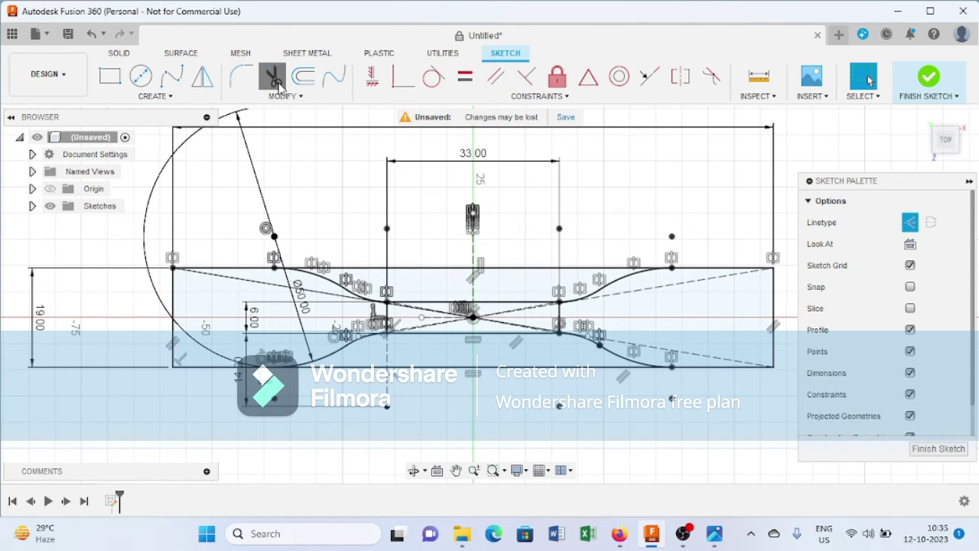
click(427, 269)
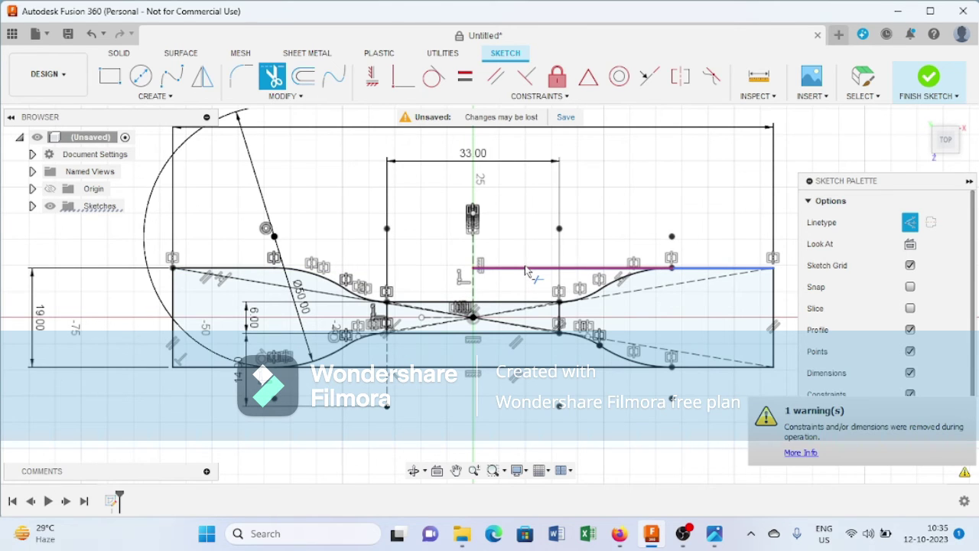
click(526, 271)
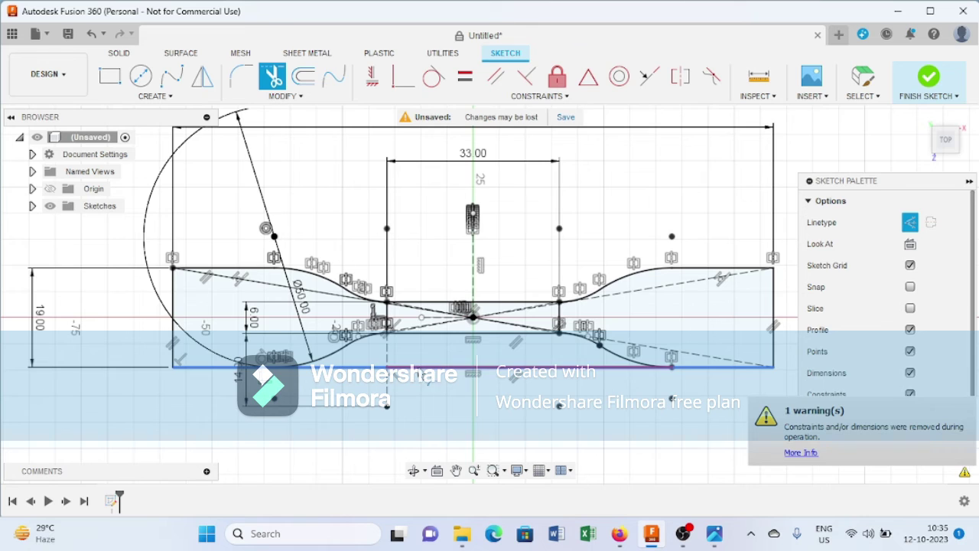
click(398, 372)
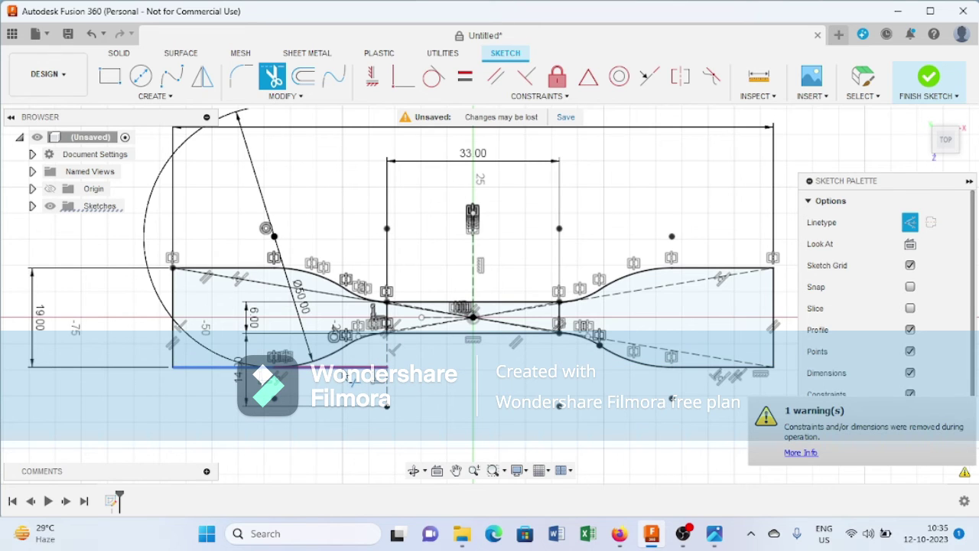
click(353, 380)
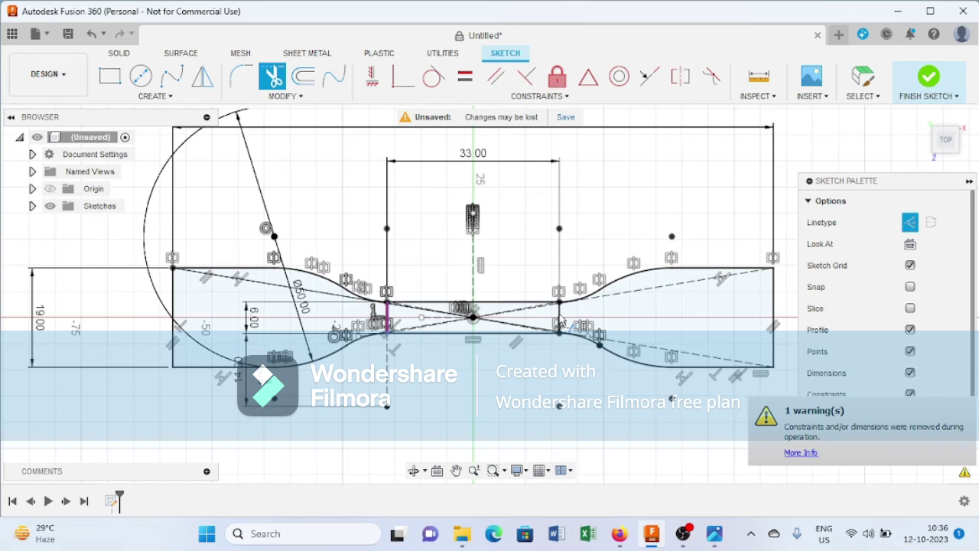
click(559, 315)
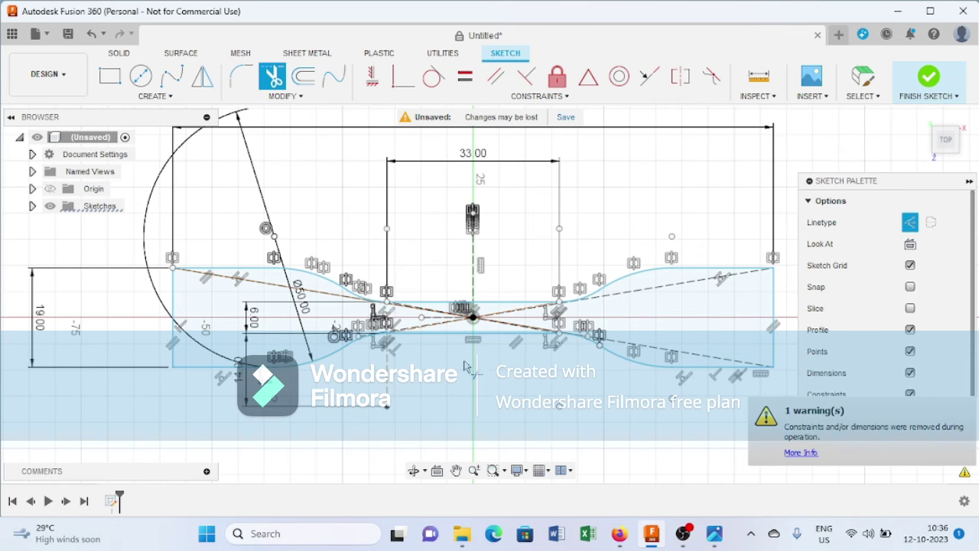
Hide sketch points, dimensions and constraints in the Sketch Palette
click(910, 351)
click(910, 372)
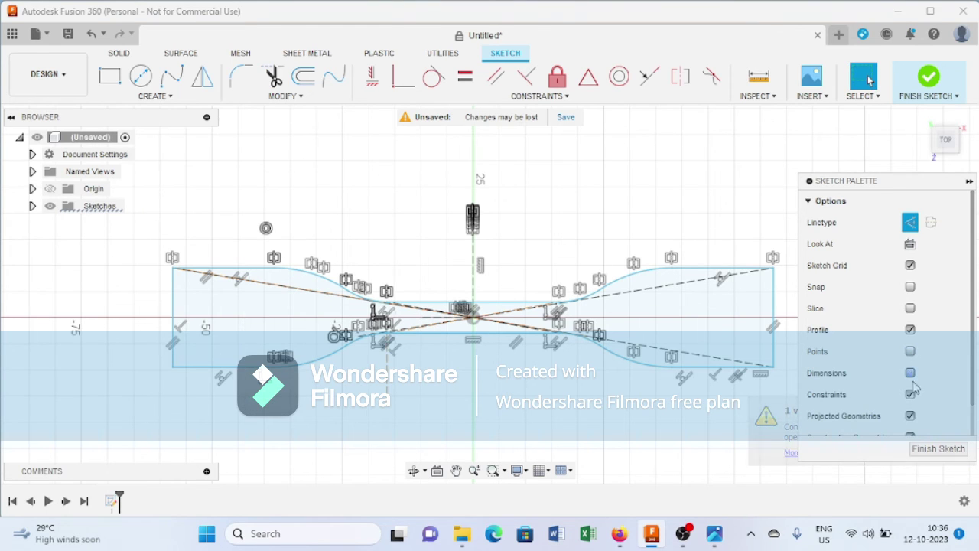
click(911, 394)
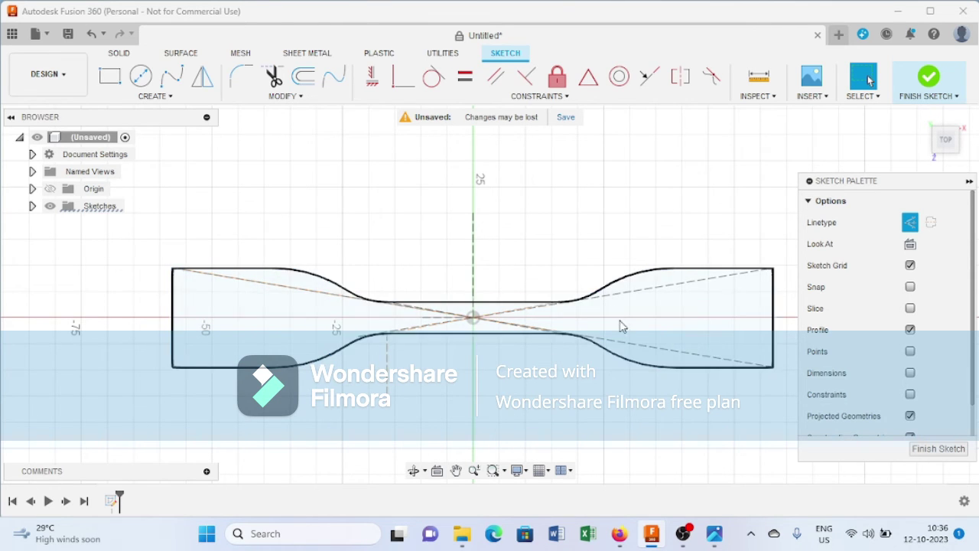
Check the D638-14 reference drawing, then finish the sketch and return to the home view
mouse_move(714, 538)
click(714, 463)
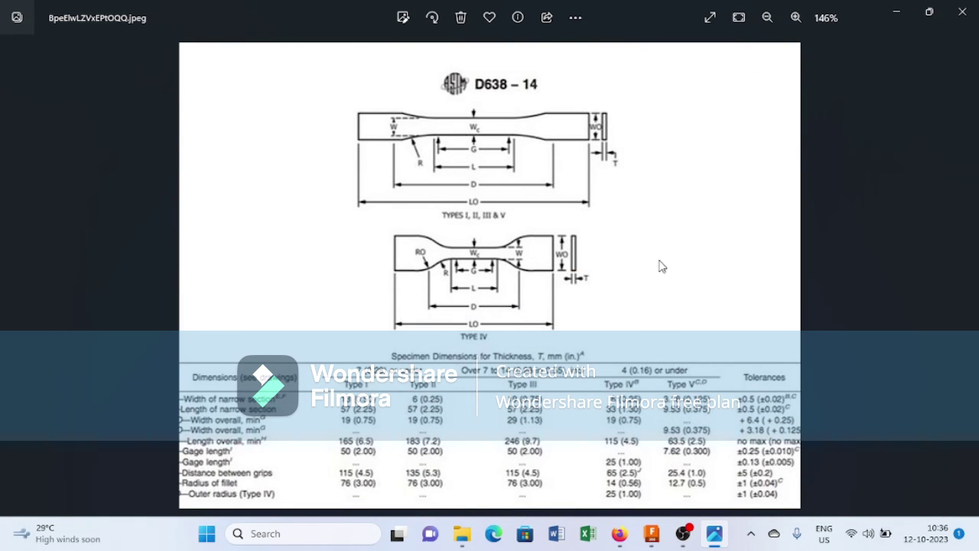
click(900, 13)
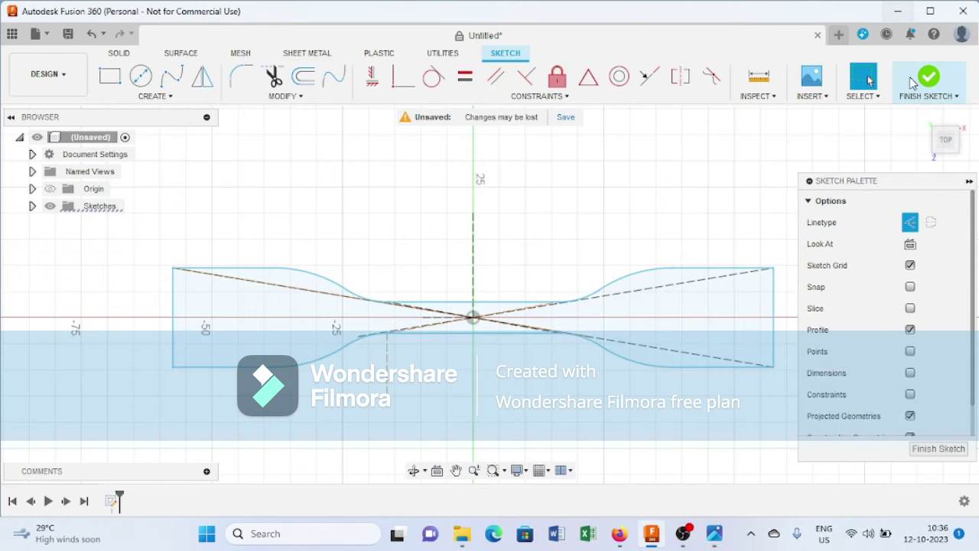
click(927, 79)
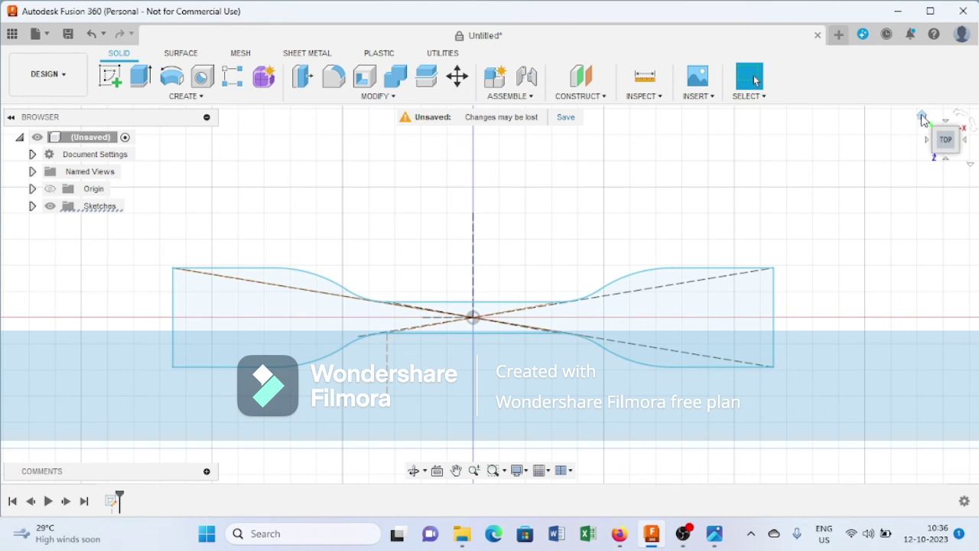
click(922, 114)
Extrude the dogbone profile 7 mm as a new body
click(140, 76)
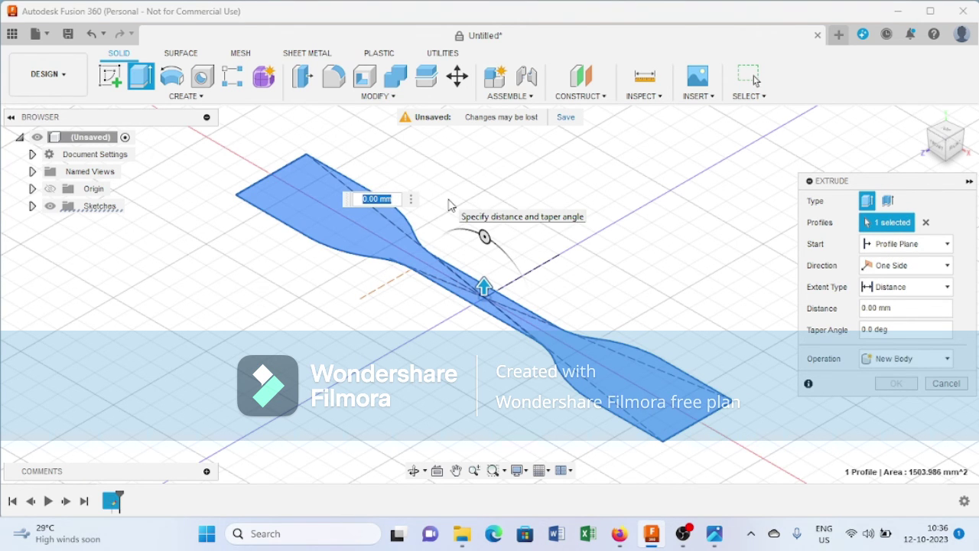
text(7)
key(Return)
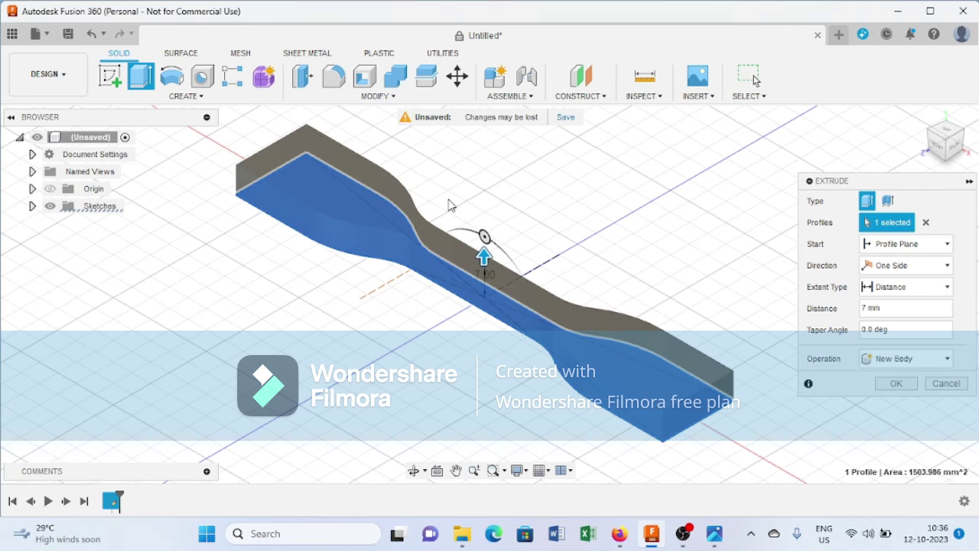